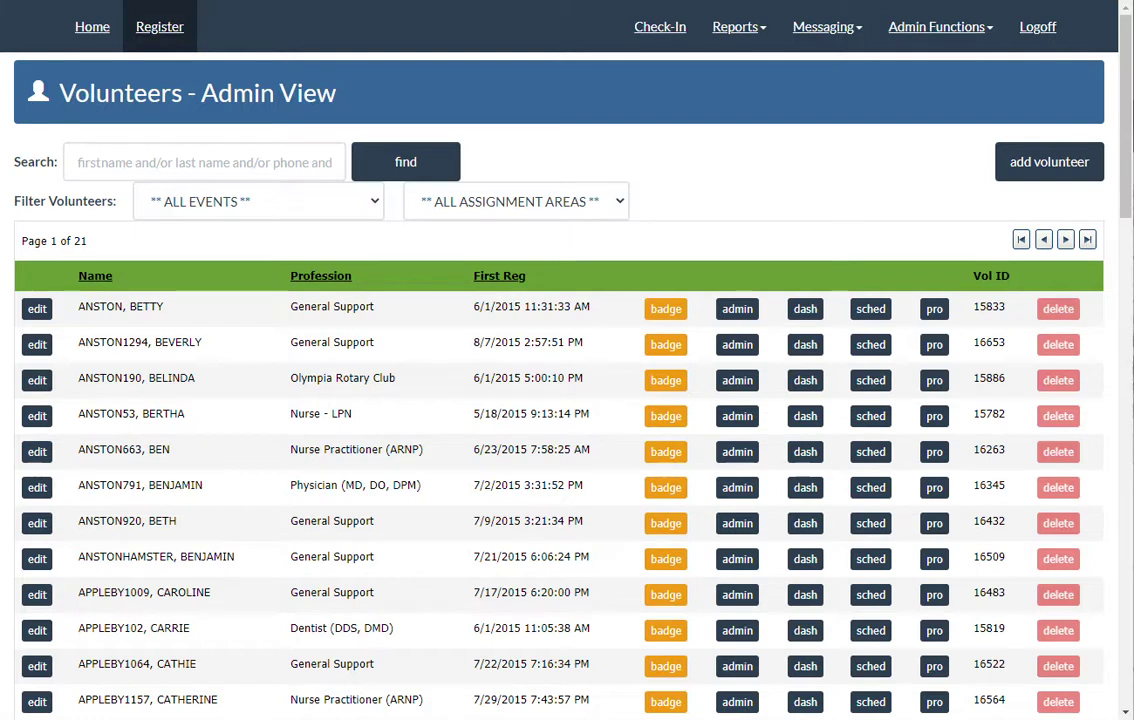
# Open the volunteer professions setup and locate the protected Olympia Rotary Club profession.
pyautogui.click(925, 32)
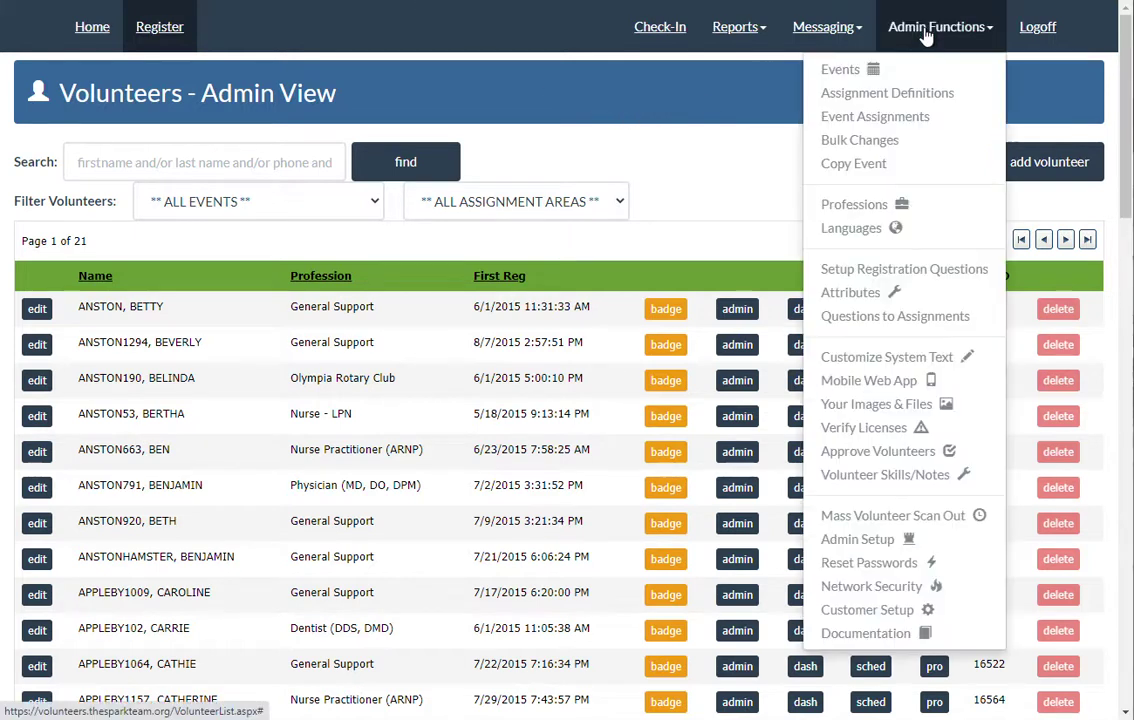
pyautogui.click(866, 206)
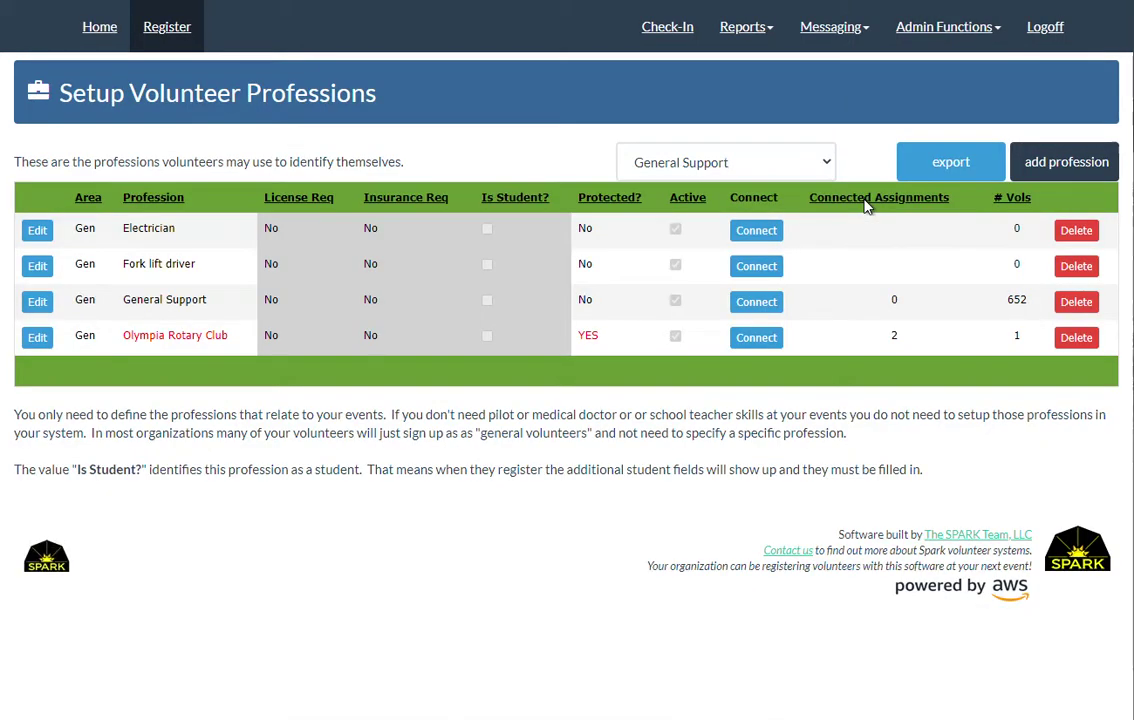
pyautogui.moveTo(121, 335); pyautogui.dragTo(222, 347)
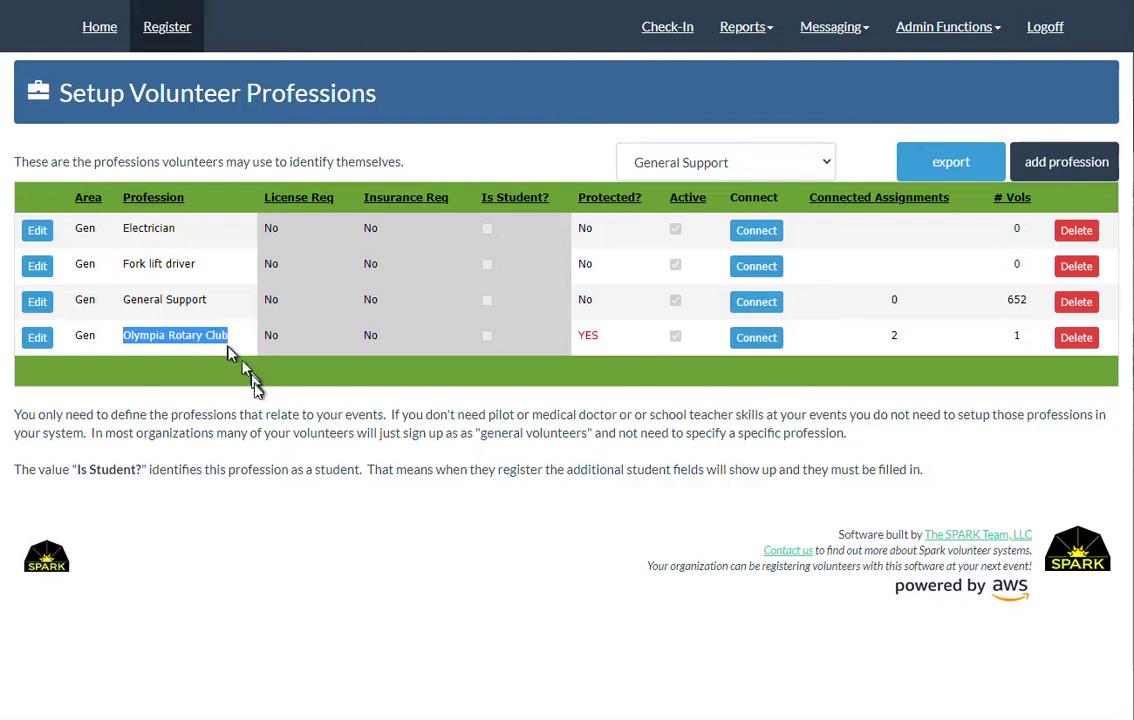
pyautogui.click(241, 376)
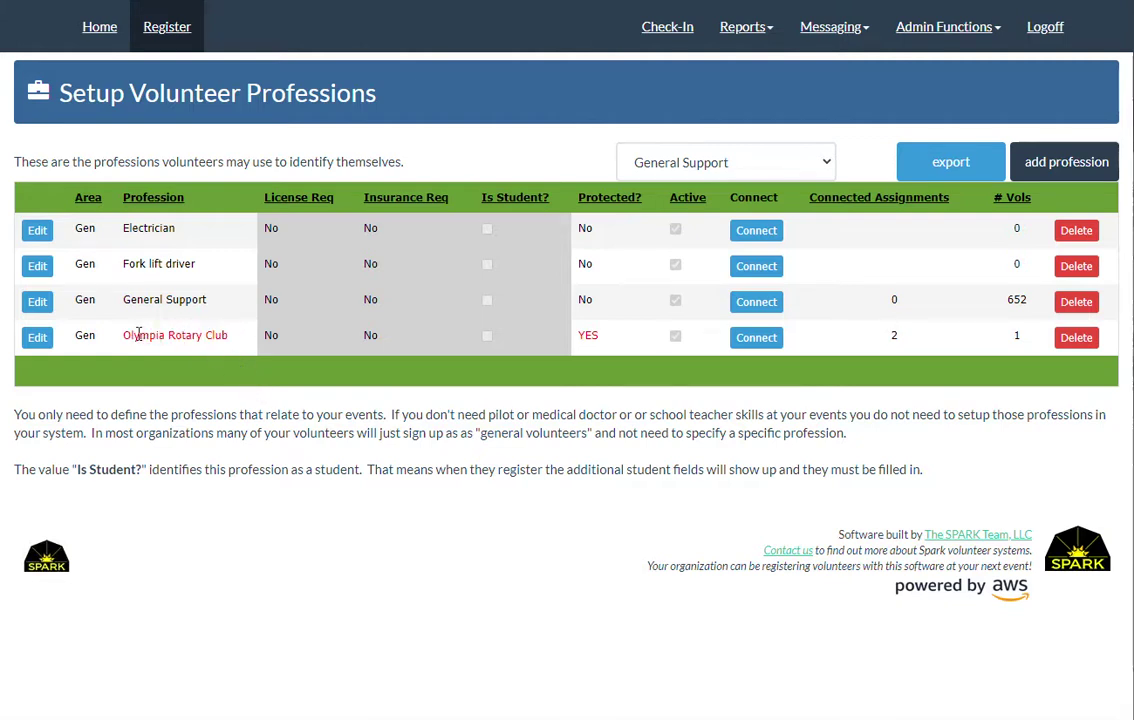
pyautogui.doubleClick(585, 335)
# Open the Olympia Rotary Club profession for editing and review its protection setting, access code and protected profession explanation.
pyautogui.click(37, 337)
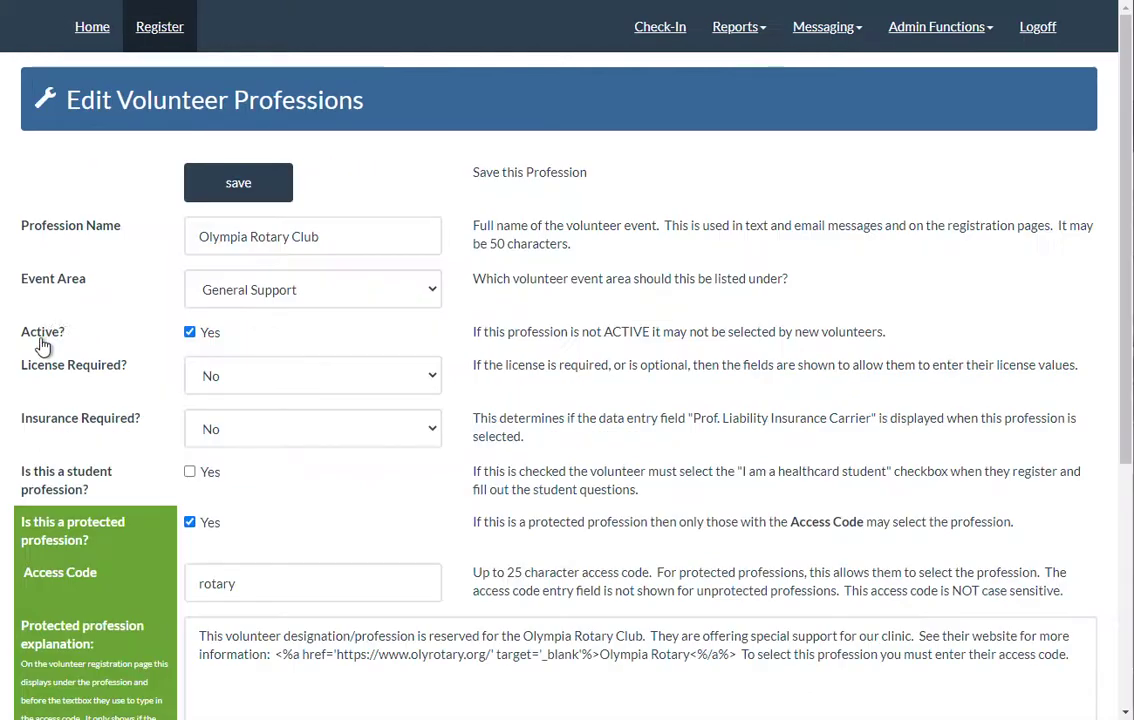
pyautogui.scroll(-2, 598, 323)
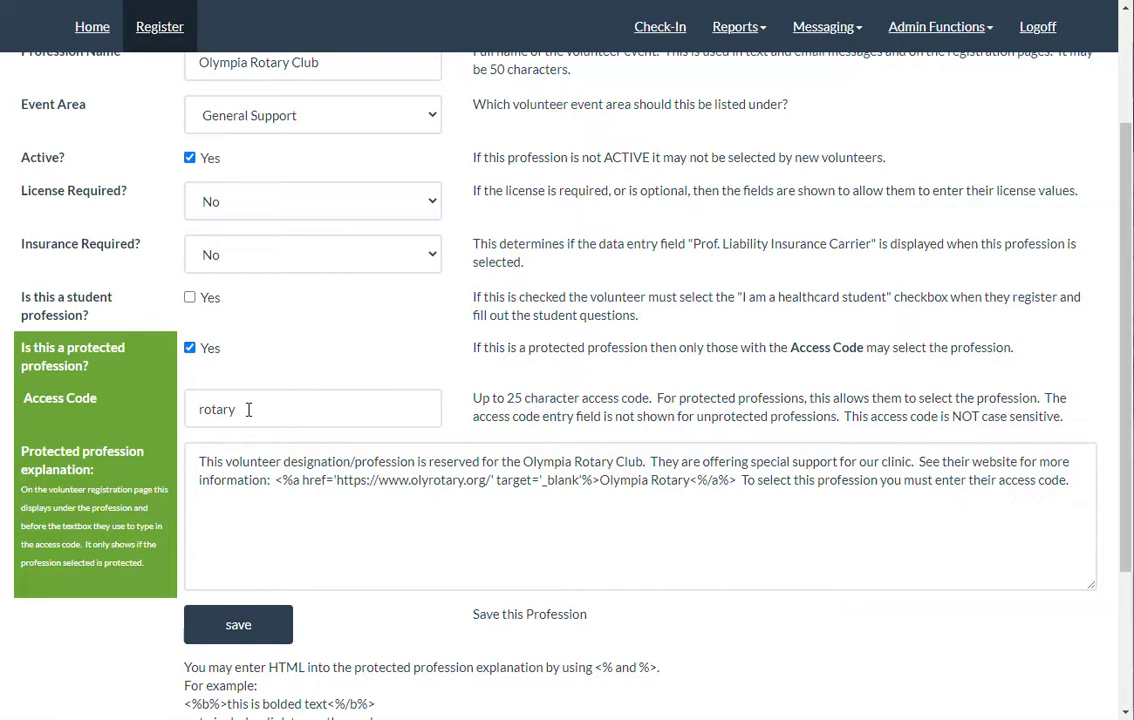
pyautogui.moveTo(1073, 486); pyautogui.dragTo(198, 464)
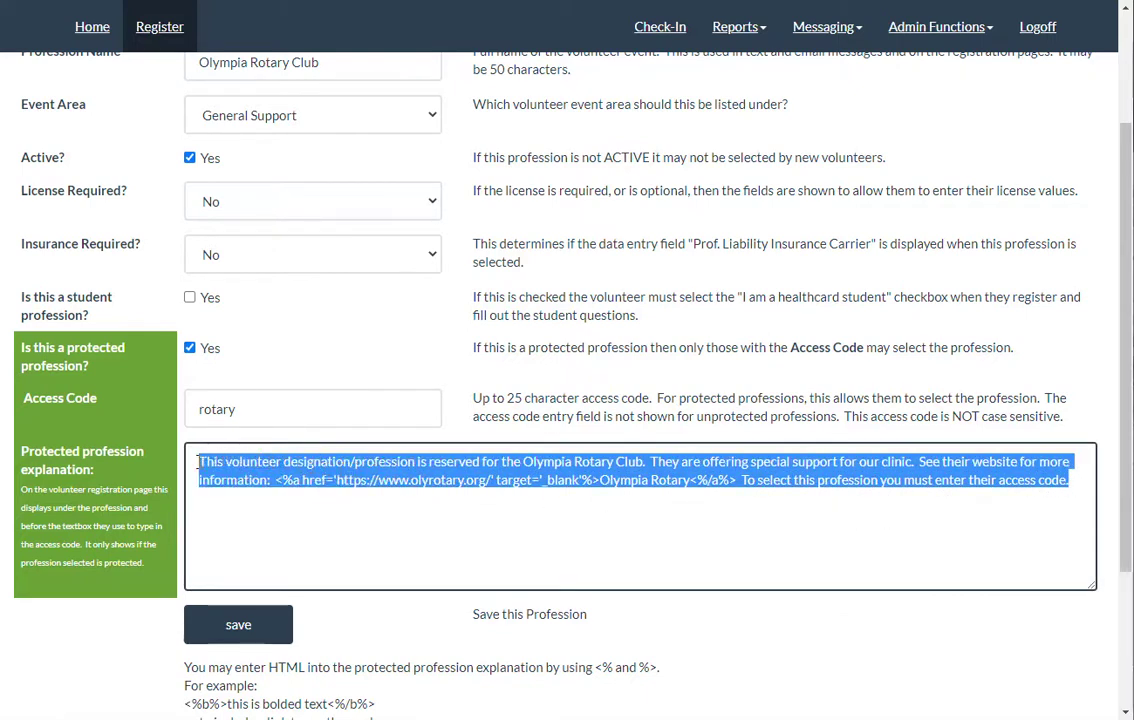
pyautogui.click(278, 516)
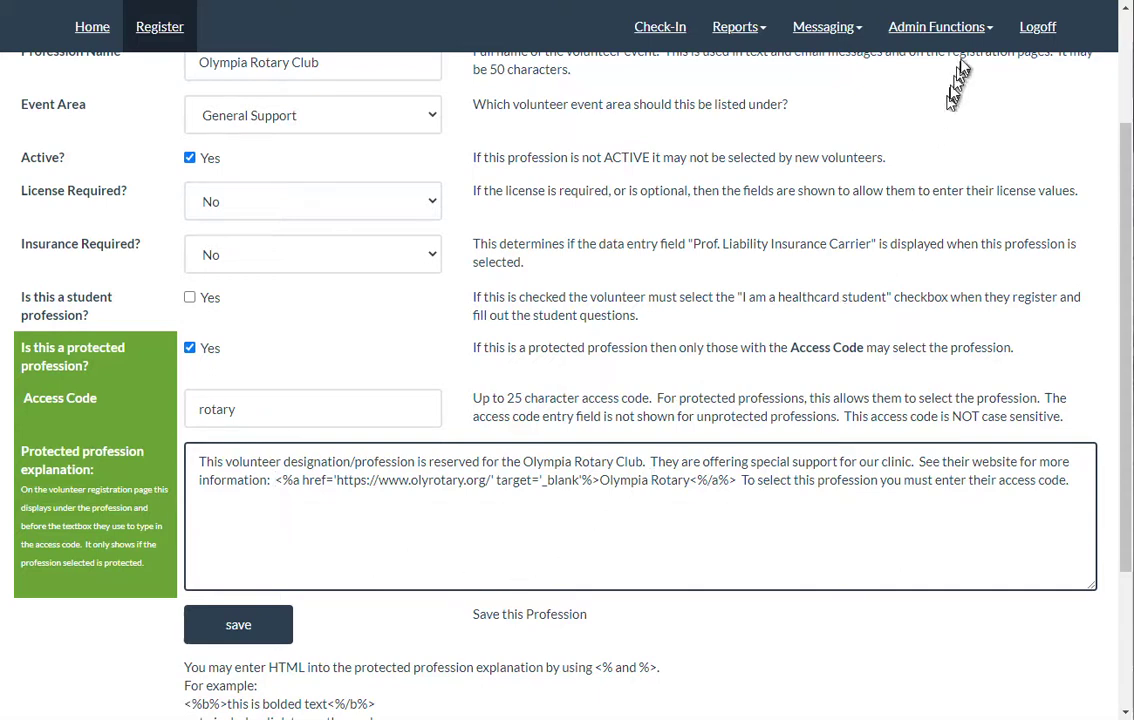
# Open the assignment definitions and compare the all-professions setting of Patient Registration and Patient Registration (Rotary).
pyautogui.click(960, 30)
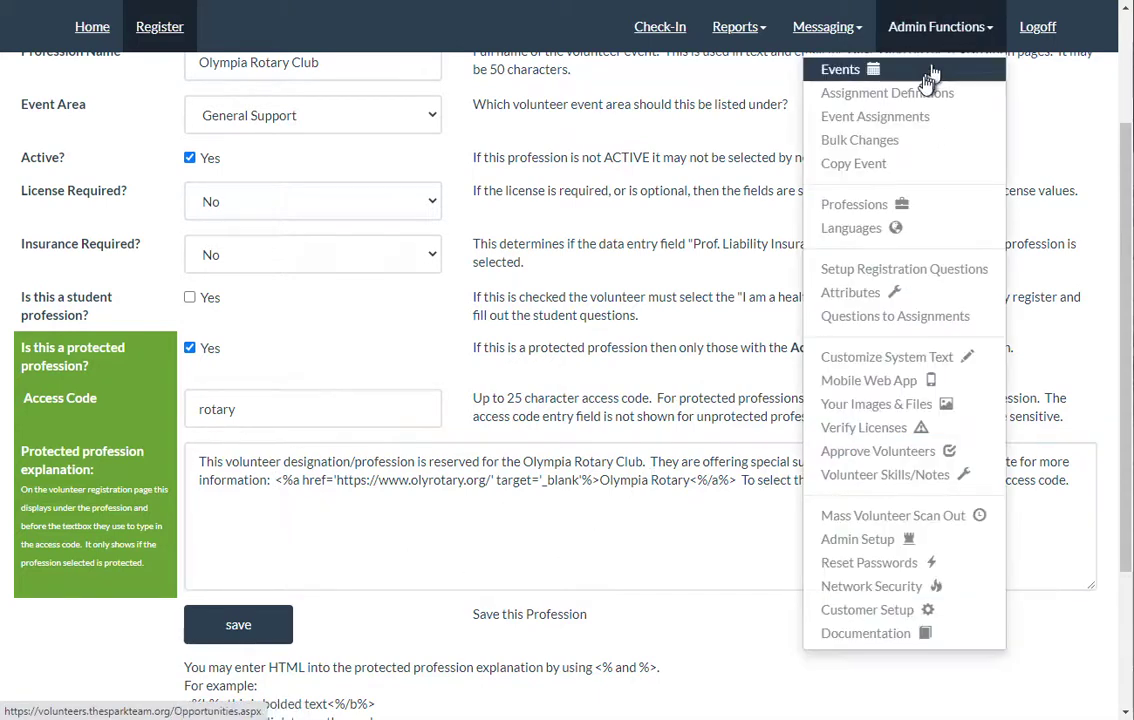
pyautogui.click(900, 93)
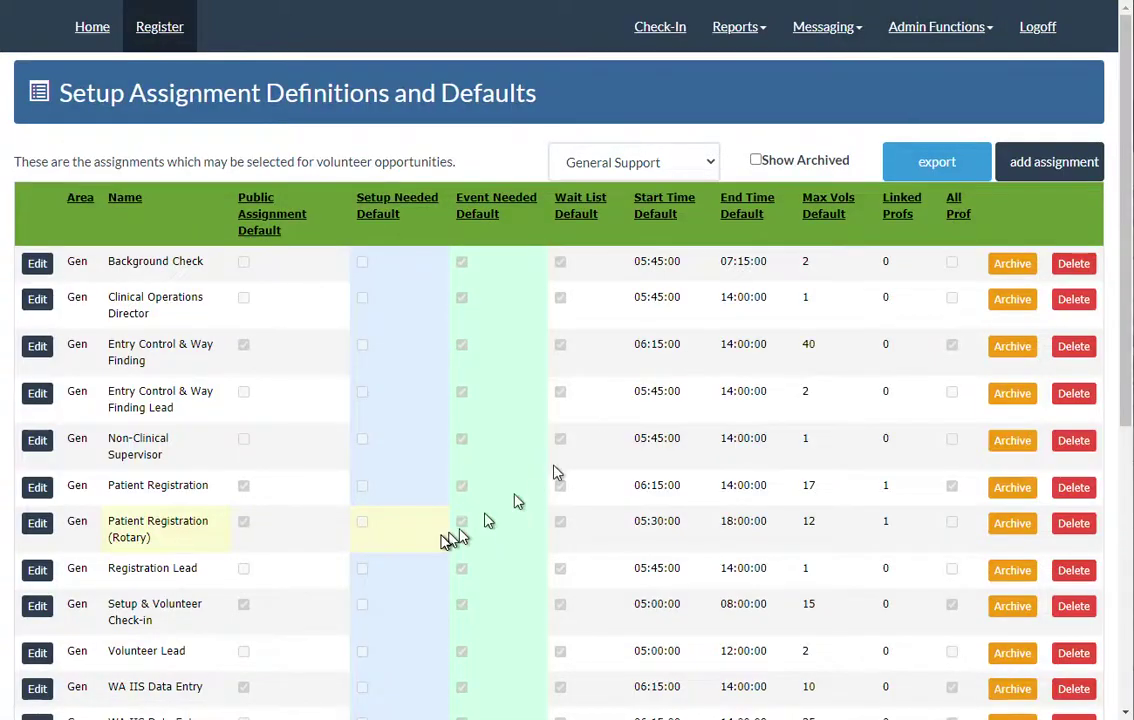
pyautogui.scroll(-2, 443, 535)
pyautogui.moveTo(109, 312); pyautogui.dragTo(210, 324)
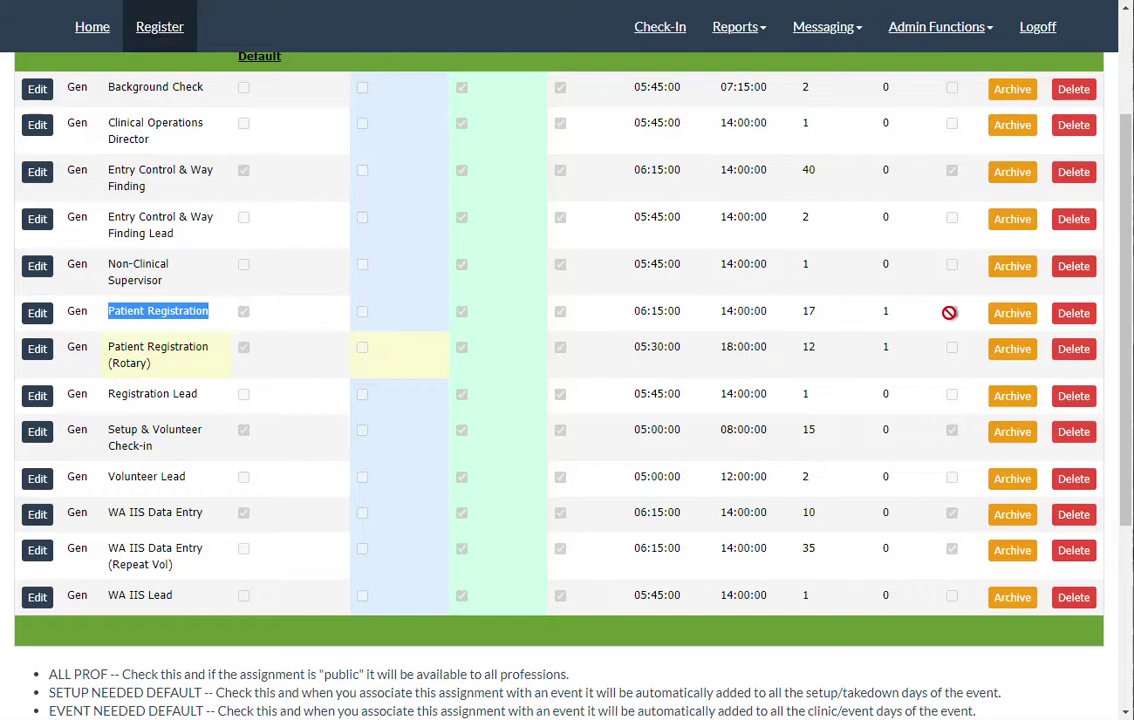
pyautogui.scroll(2, 949, 313)
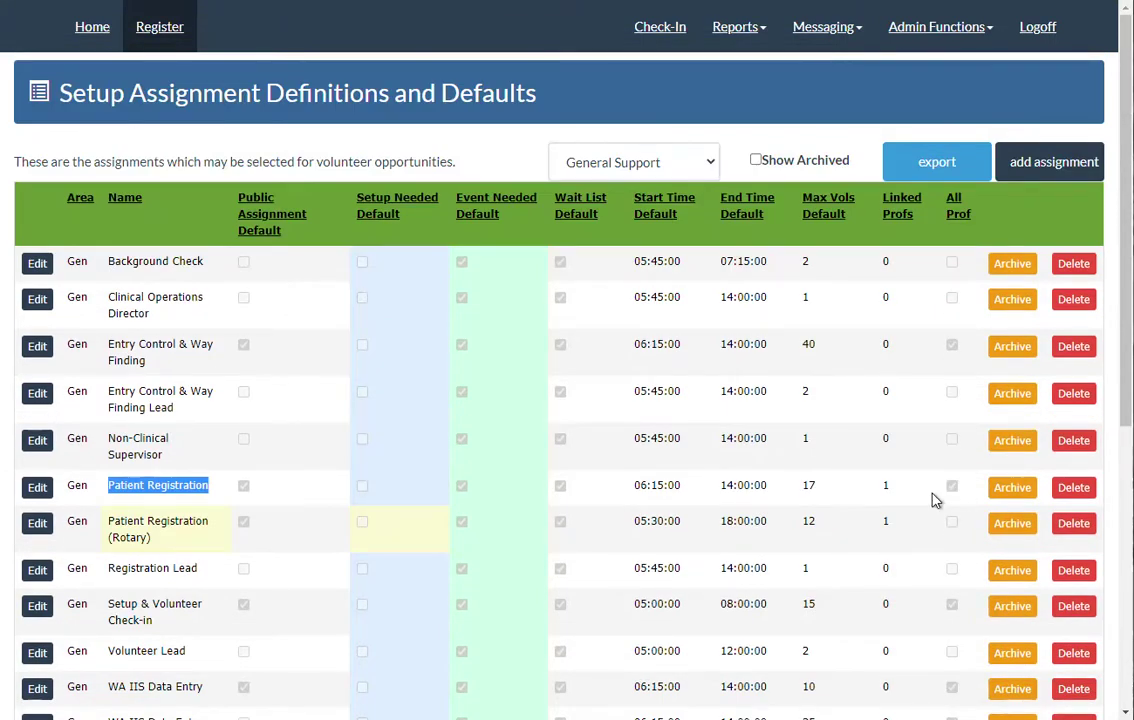
pyautogui.moveTo(155, 538); pyautogui.dragTo(107, 521)
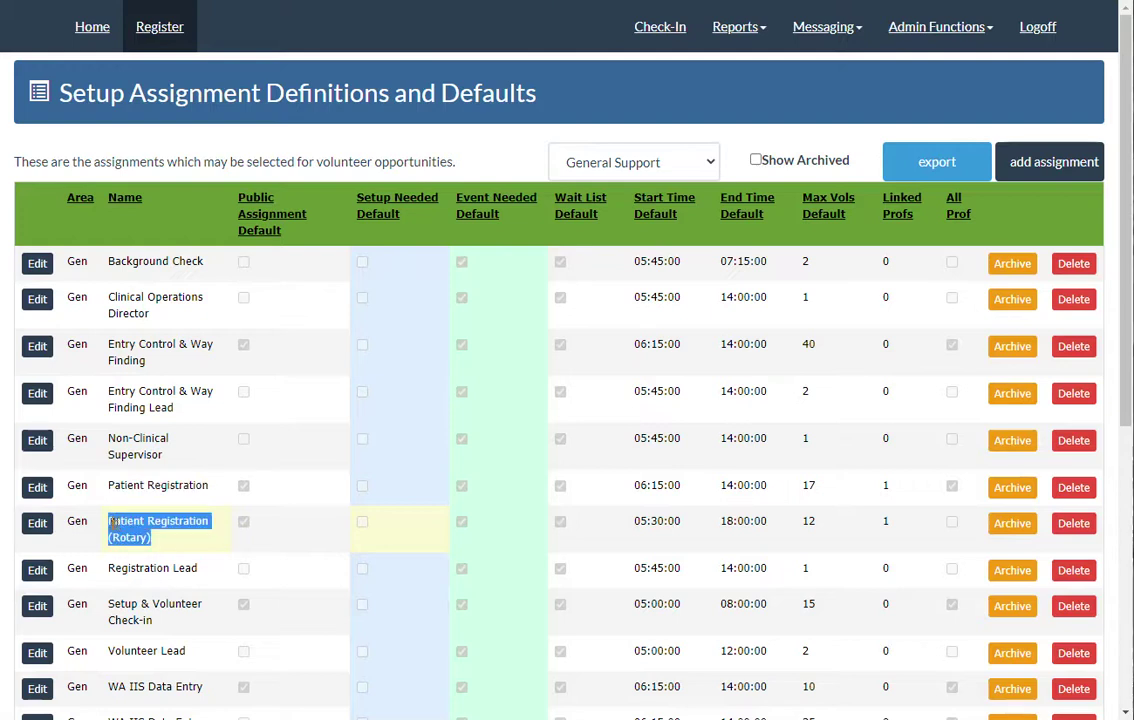
pyautogui.click(197, 541)
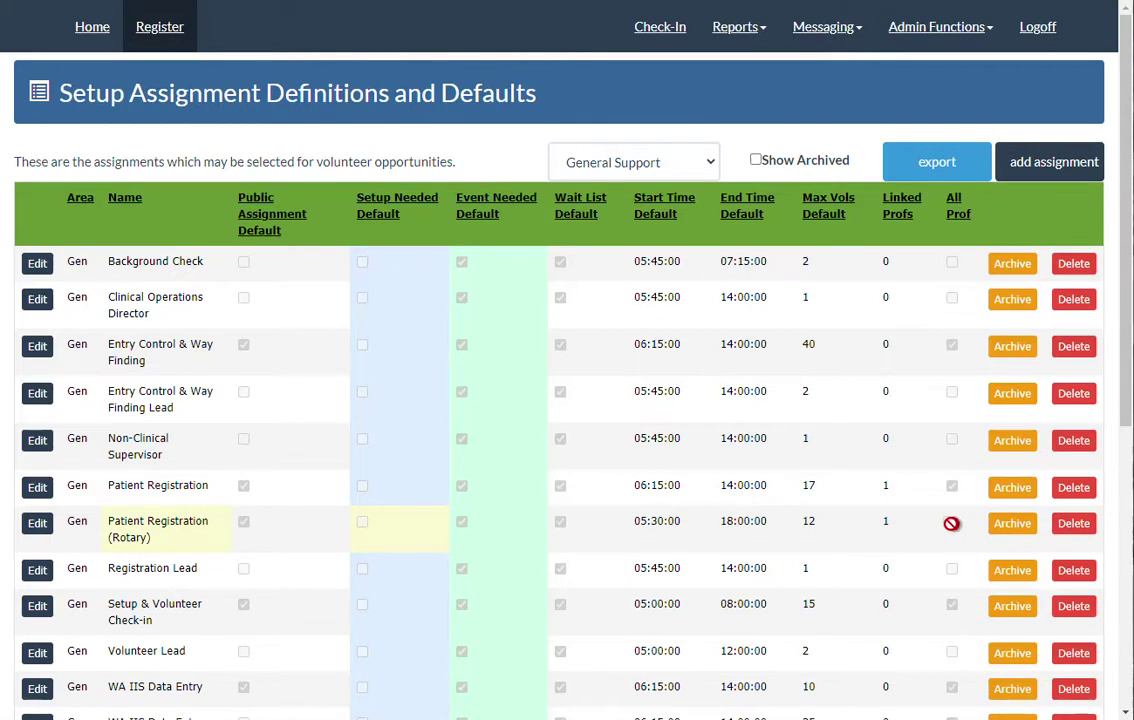
# Open the Olympia Rotary Club profession's assignment connections and review which patient registration assignments are included.
pyautogui.click(955, 36)
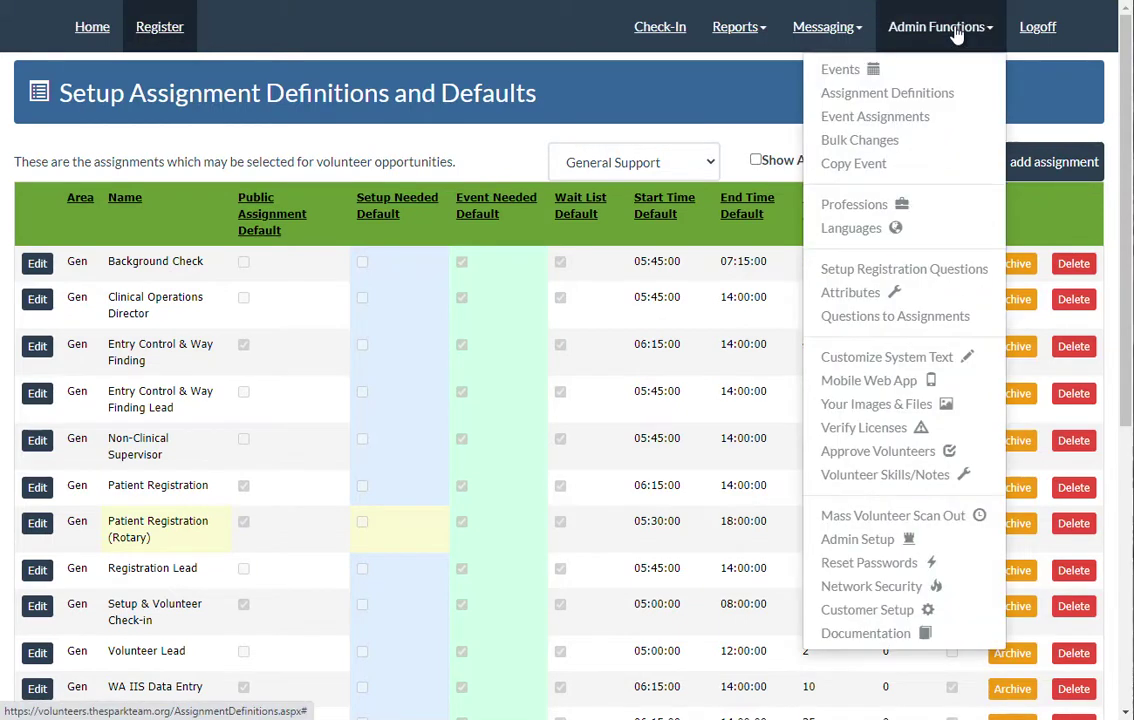
pyautogui.click(858, 204)
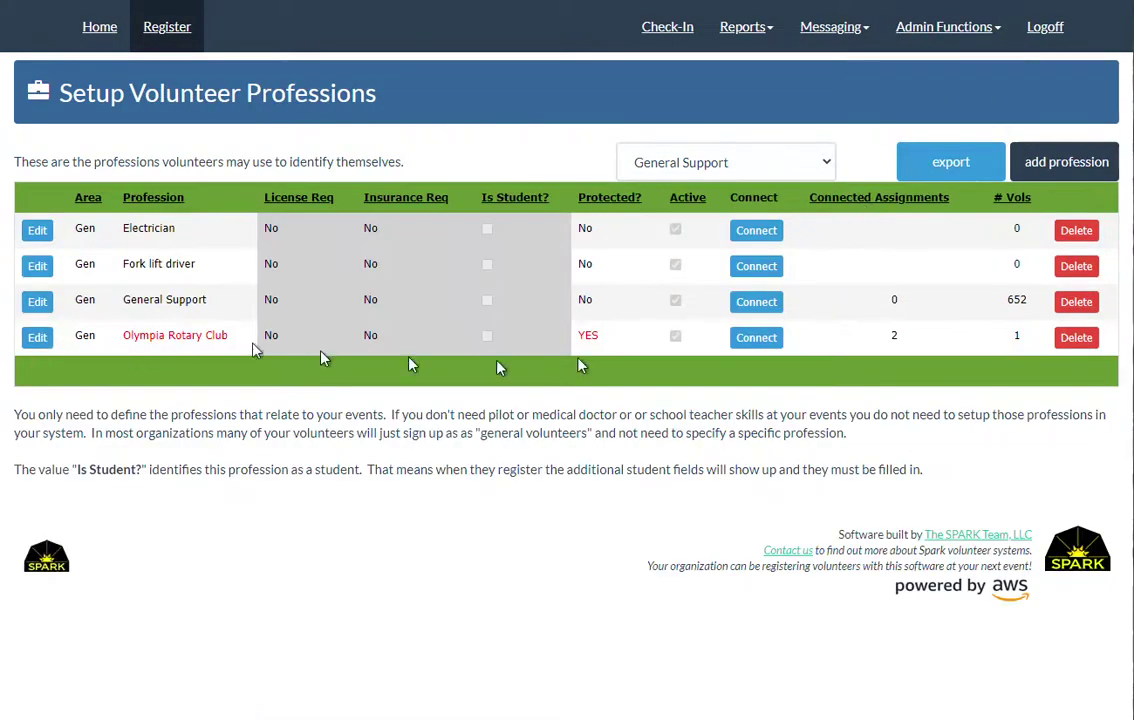
pyautogui.click(773, 341)
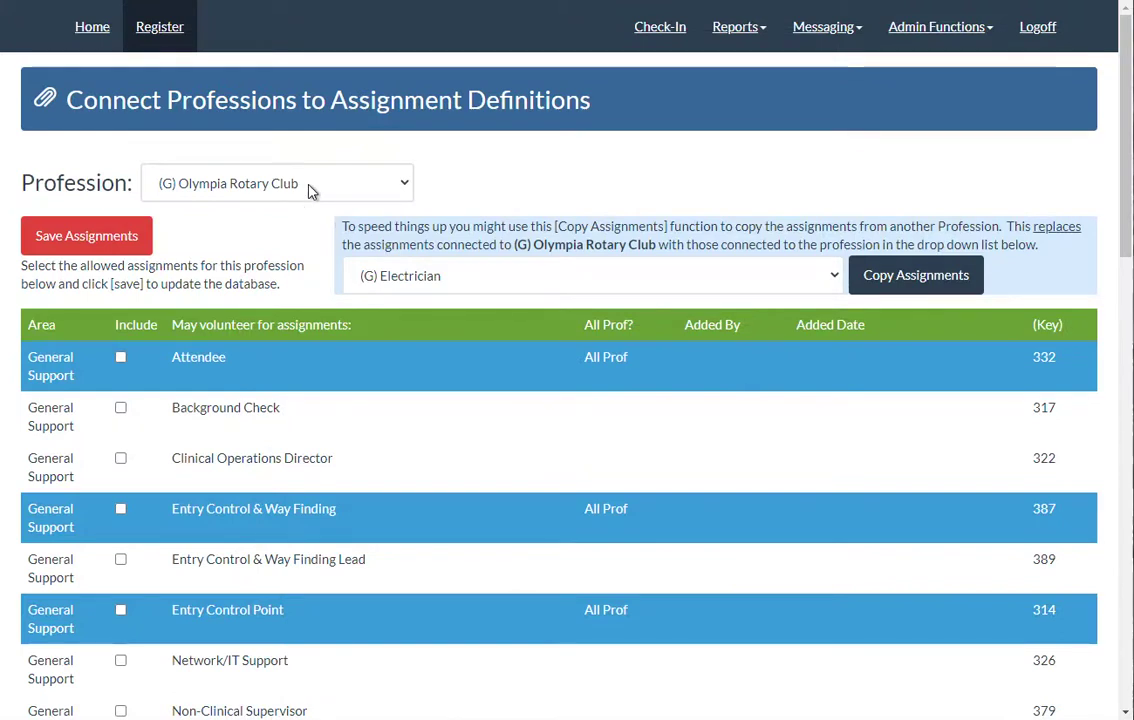
pyautogui.scroll(-3, 505, 435)
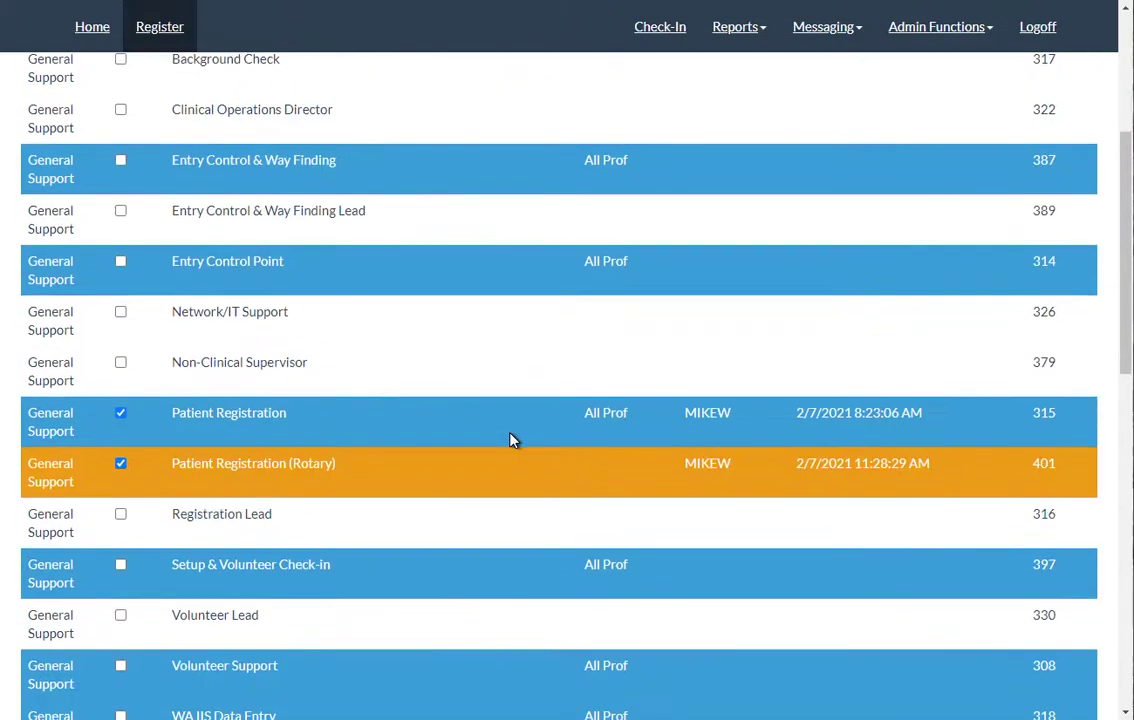
pyautogui.click(120, 466)
pyautogui.scroll(4, 366, 475)
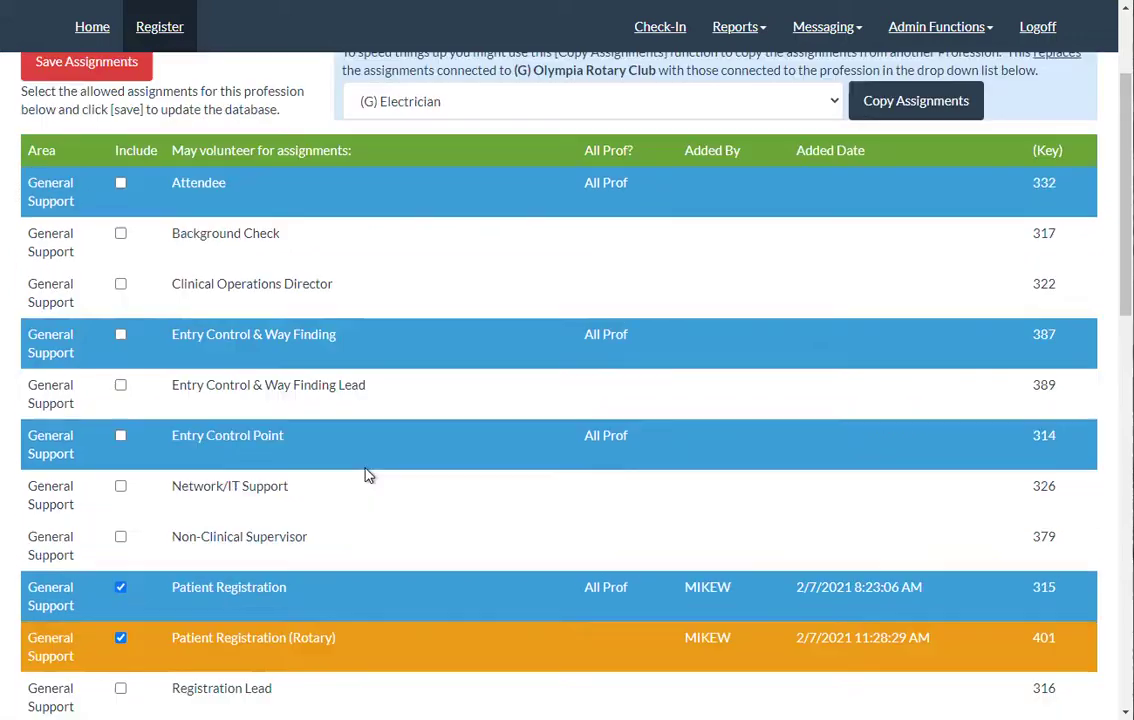
pyautogui.click(130, 240)
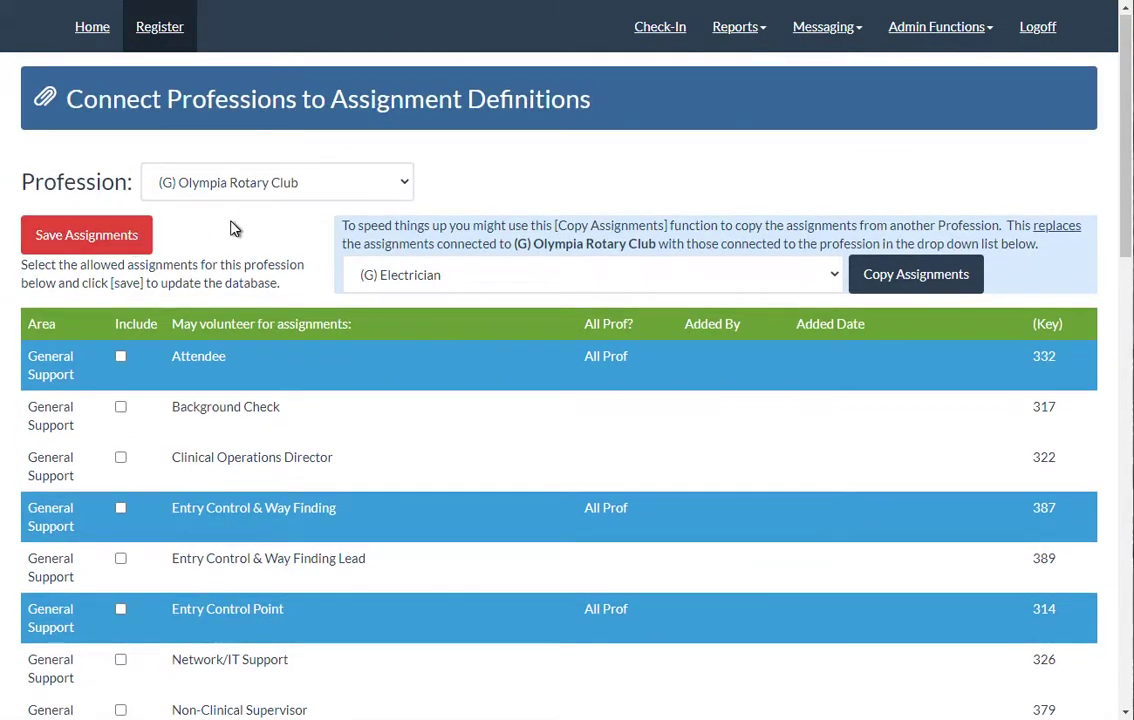
# Open the event assignments setup and choose the Olympia Stadium Vaccination Clinic event.
pyautogui.click(897, 38)
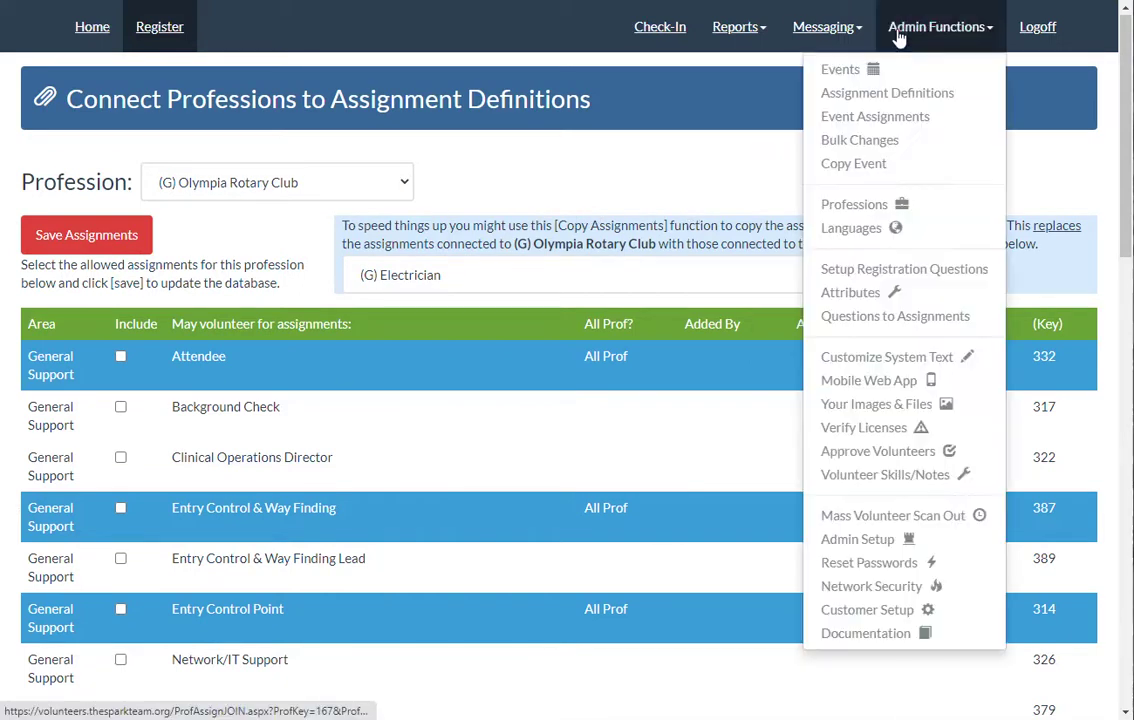
pyautogui.click(870, 117)
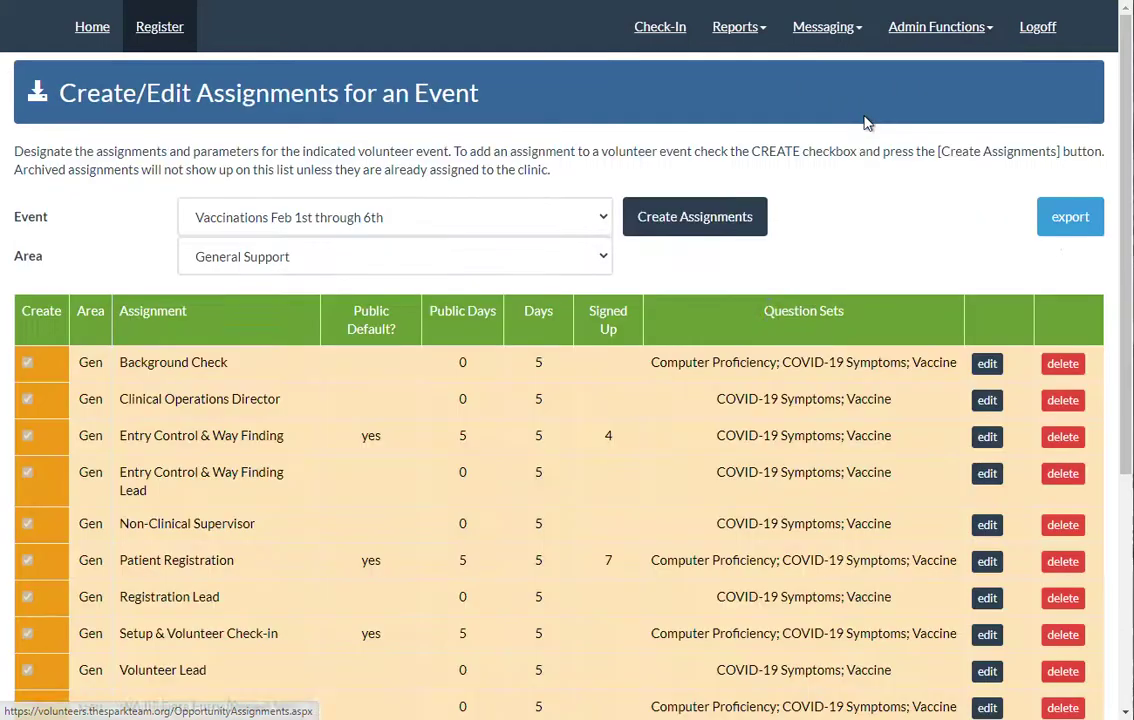
pyautogui.scroll(-3, 566, 444)
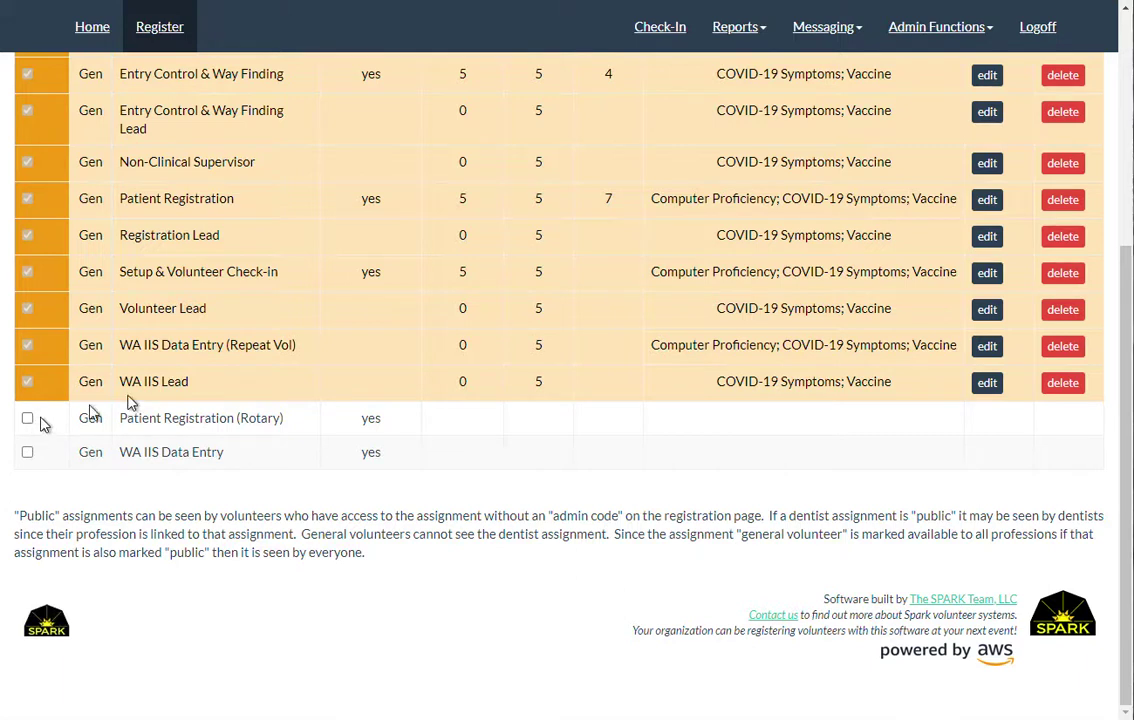
pyautogui.scroll(3, 527, 352)
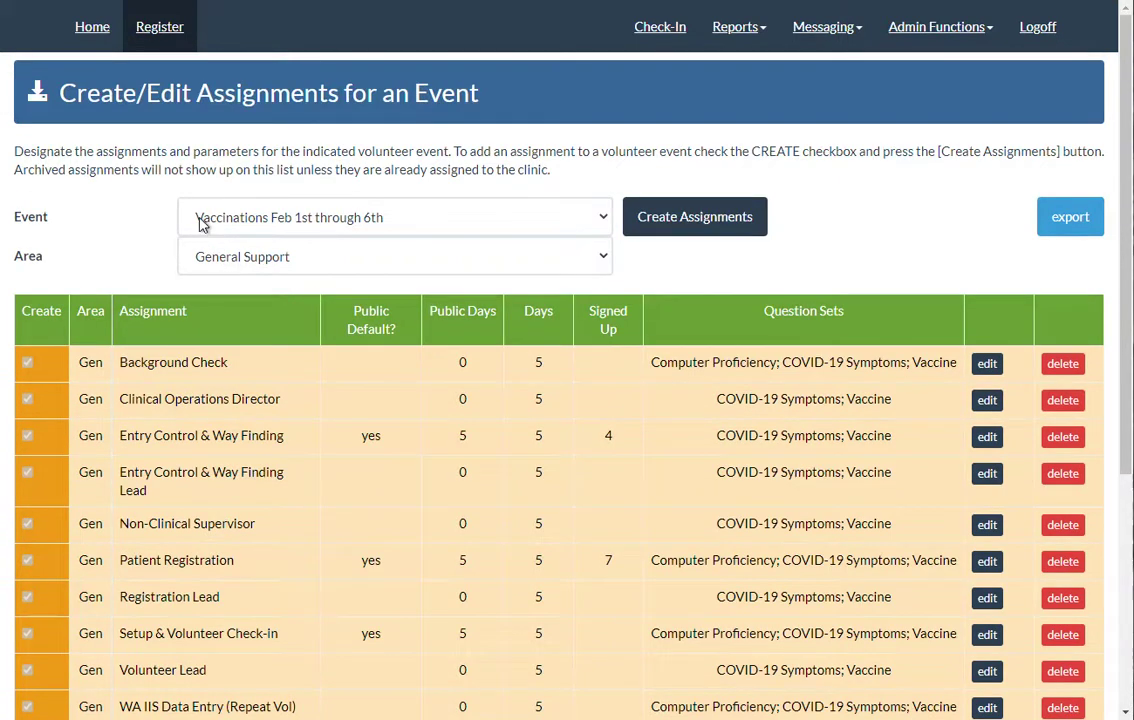
pyautogui.click(292, 224)
pyautogui.click(294, 262)
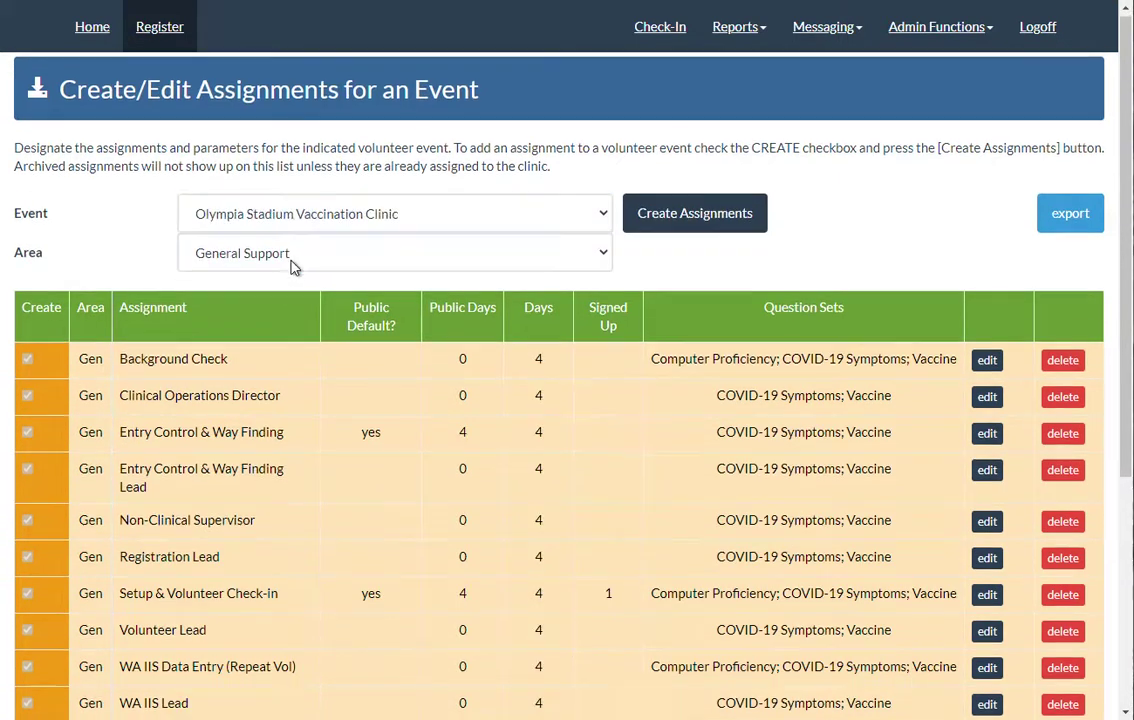
# Create the Patient Registration (Rotary) assignment for the Olympia Stadium Vaccination Clinic and check its entry in the assignment list.
pyautogui.scroll(-3, 286, 463)
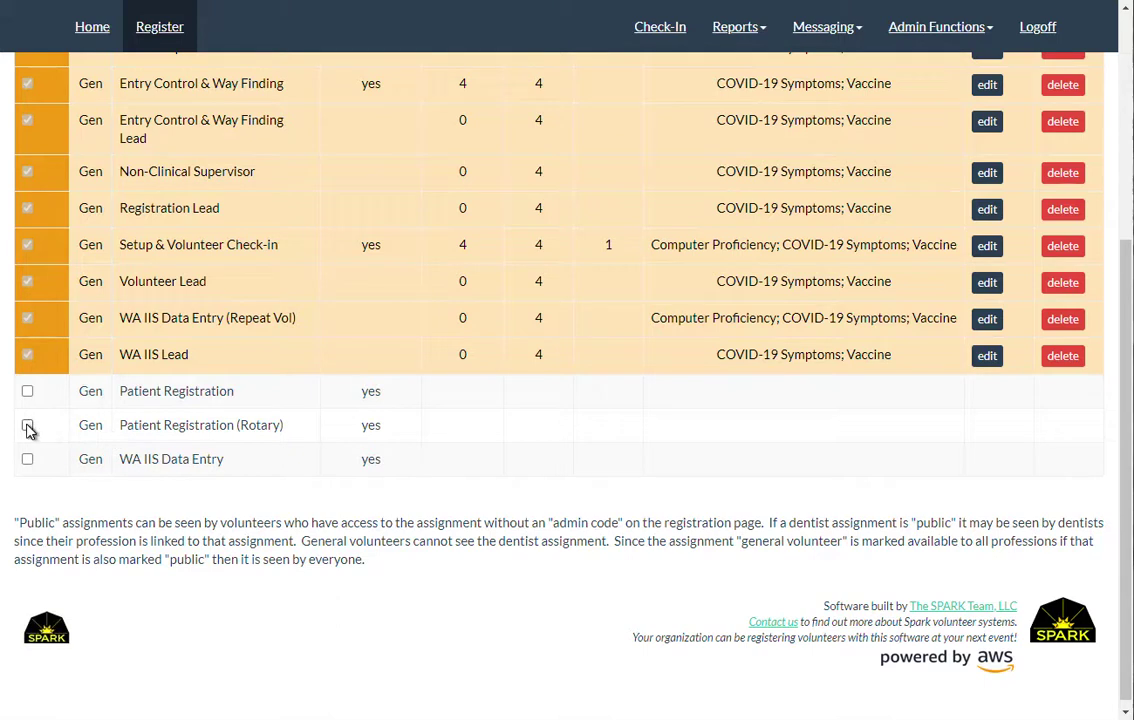
pyautogui.scroll(4, 324, 496)
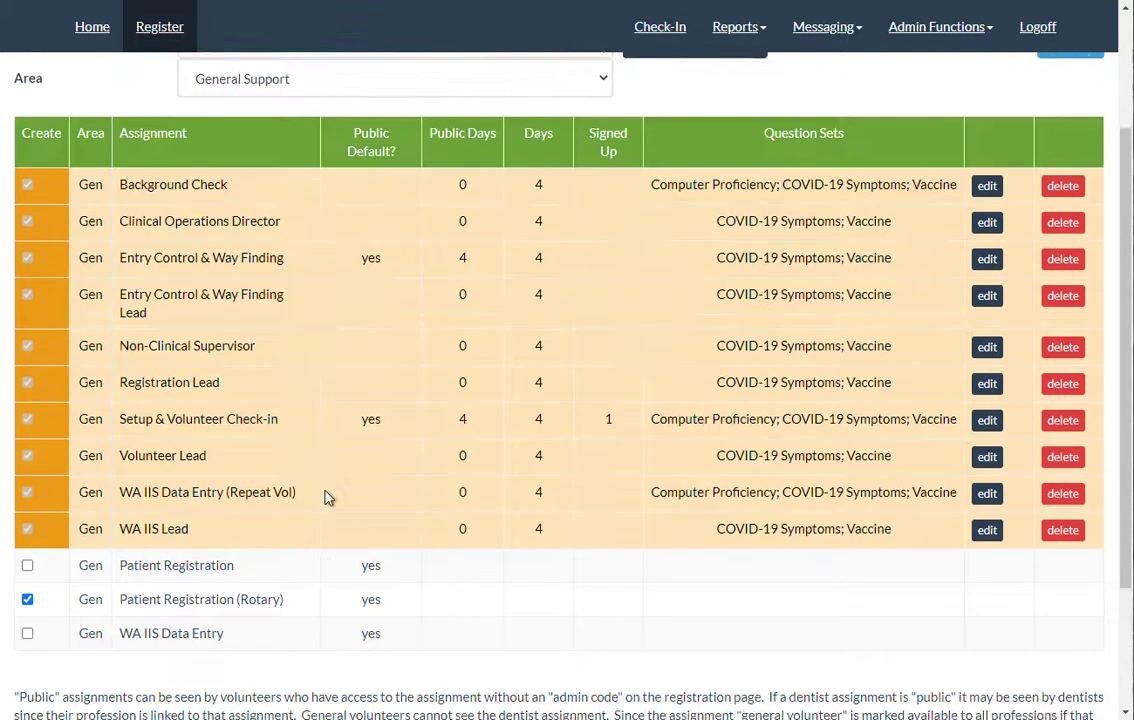
pyautogui.click(662, 220)
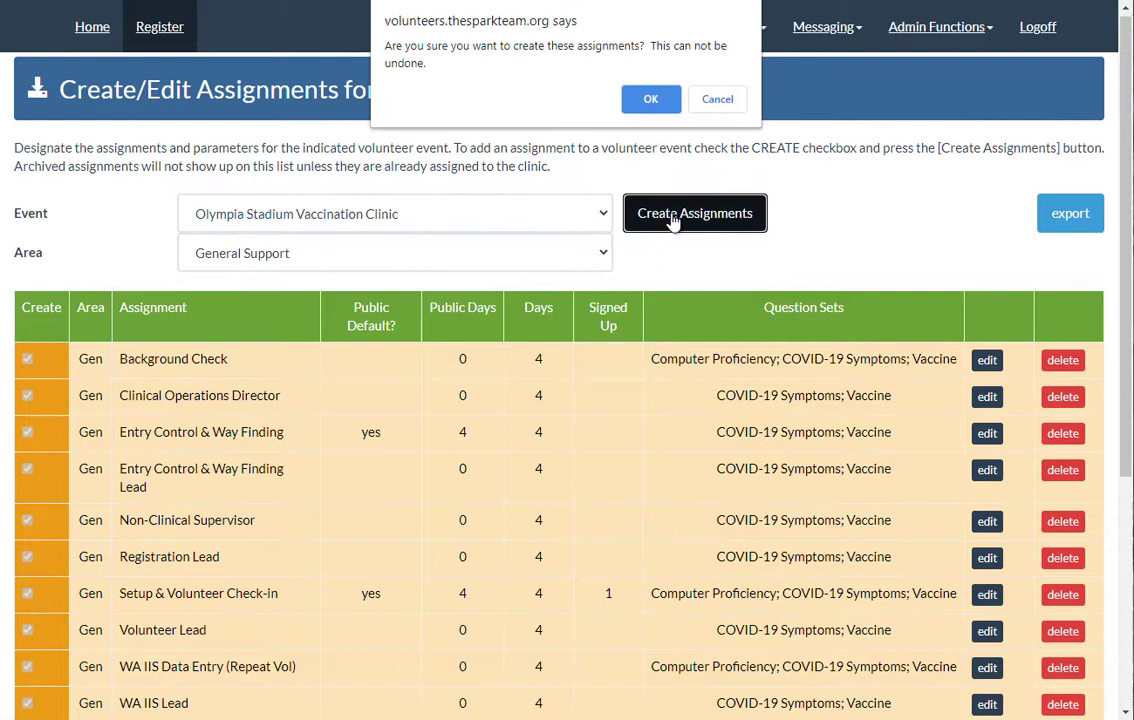
pyautogui.click(652, 104)
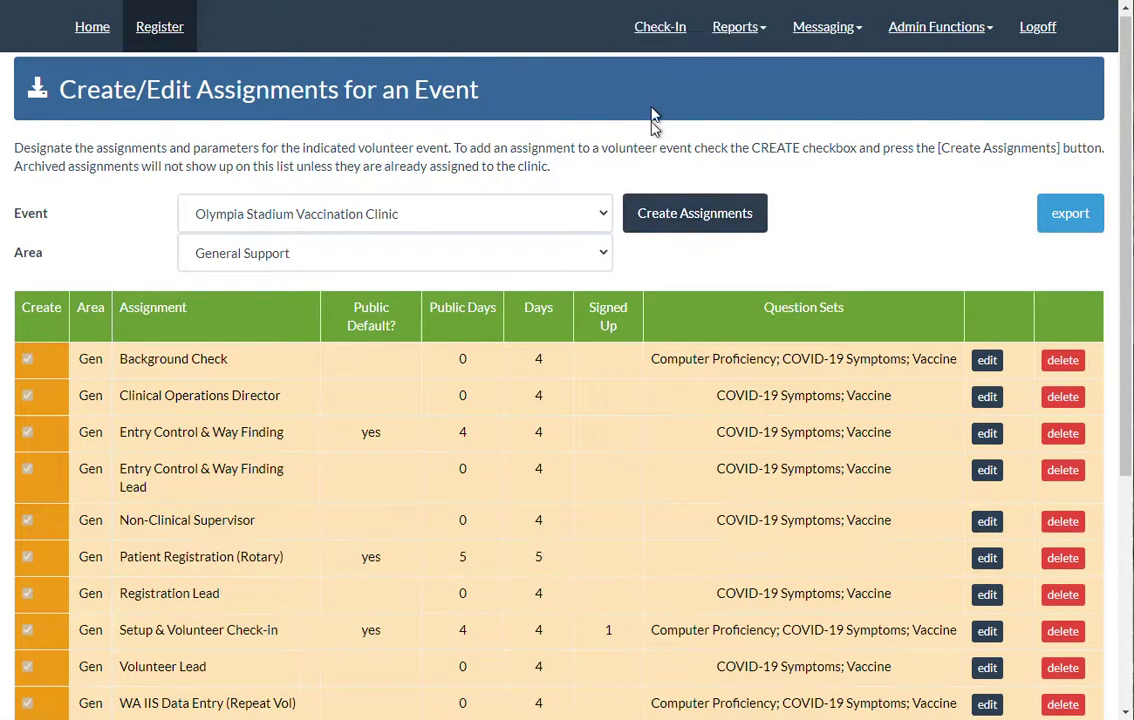
pyautogui.scroll(-4, 823, 253)
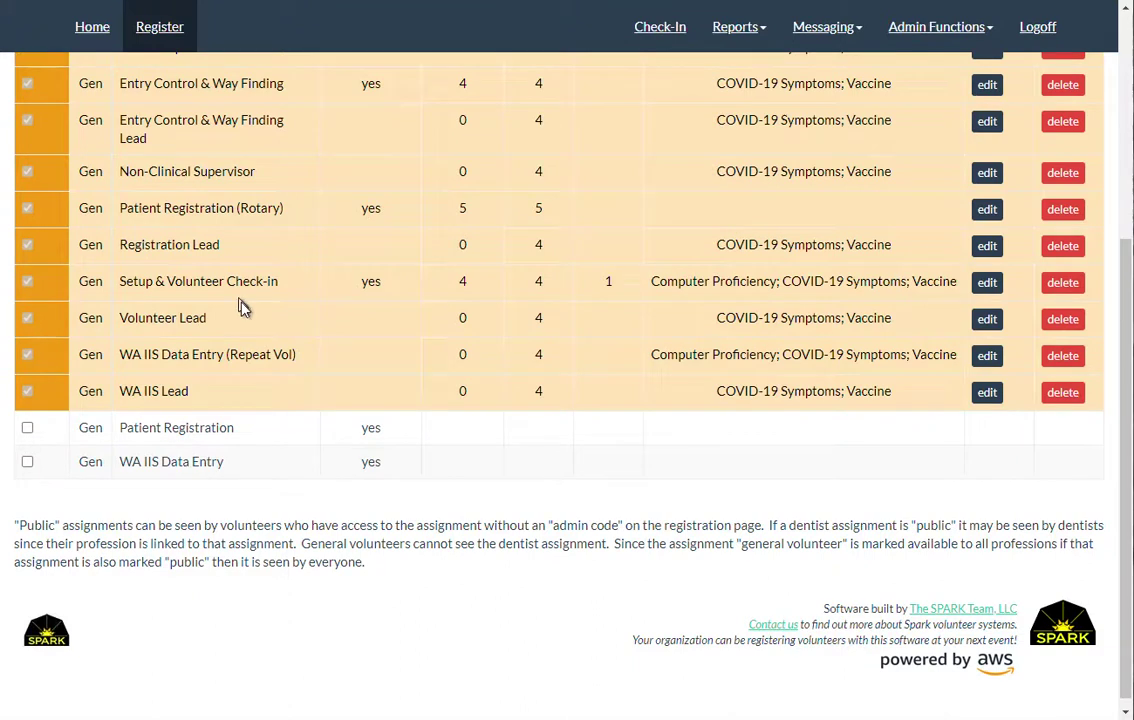
pyautogui.scroll(2, 243, 317)
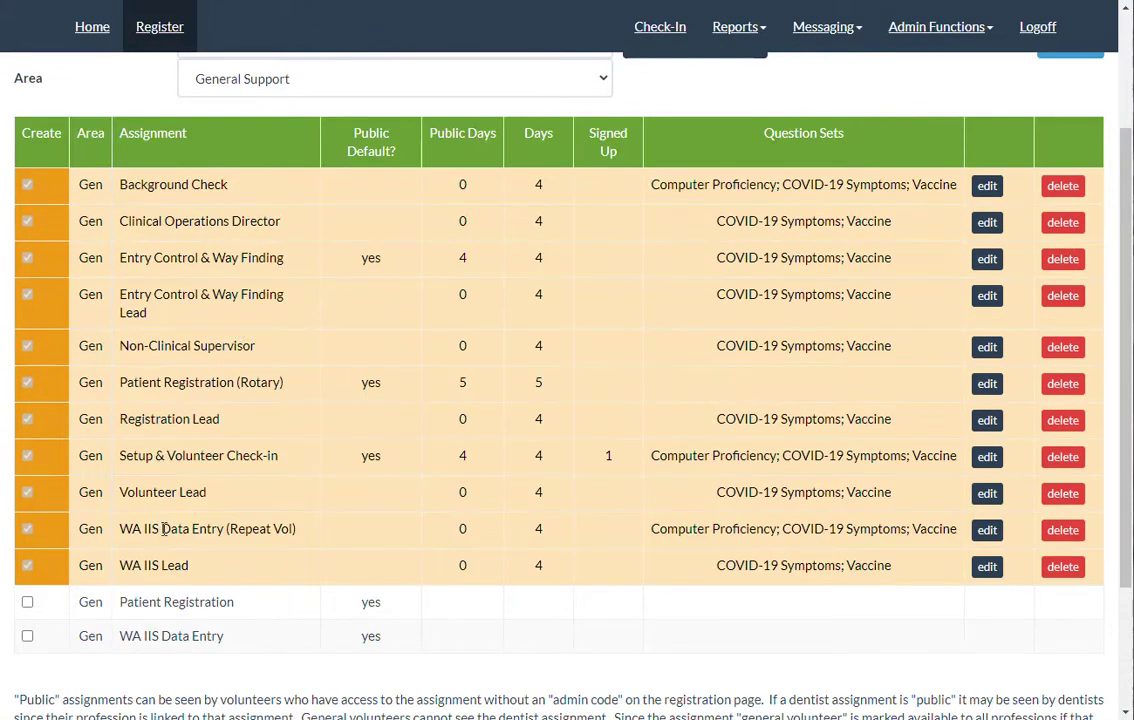
pyautogui.moveTo(180, 382); pyautogui.dragTo(287, 389)
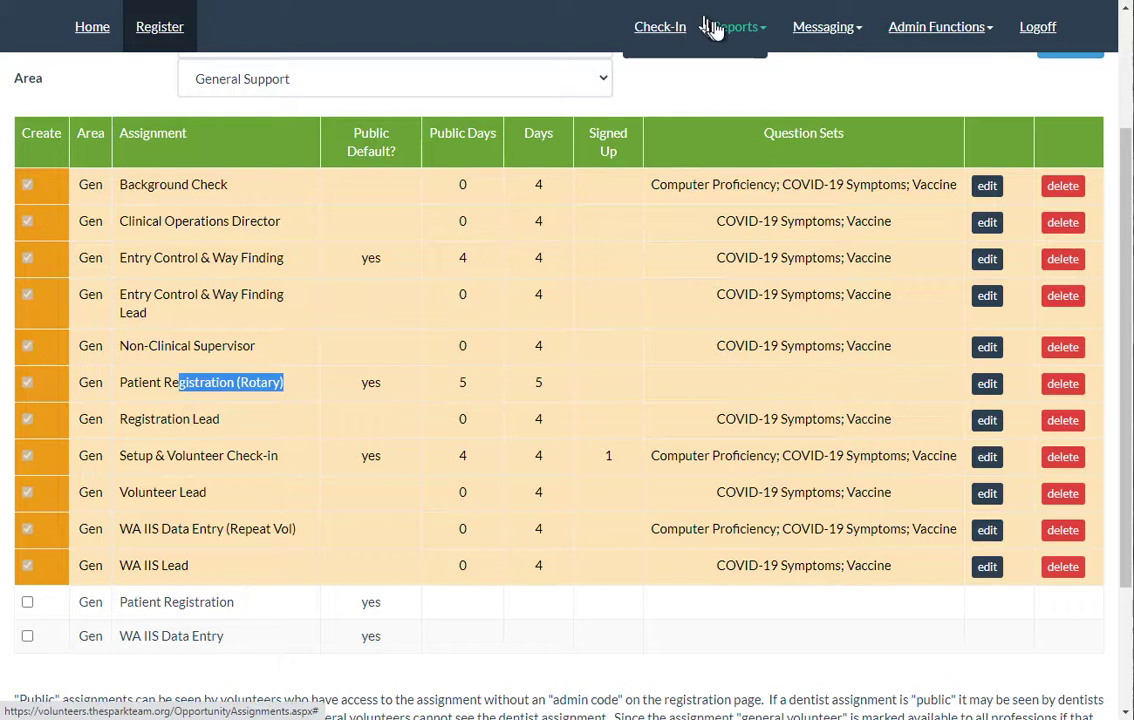
# Open the admin view of volunteers and locate the volunteer whose profession is Olympia Rotary Club.
pyautogui.click(748, 33)
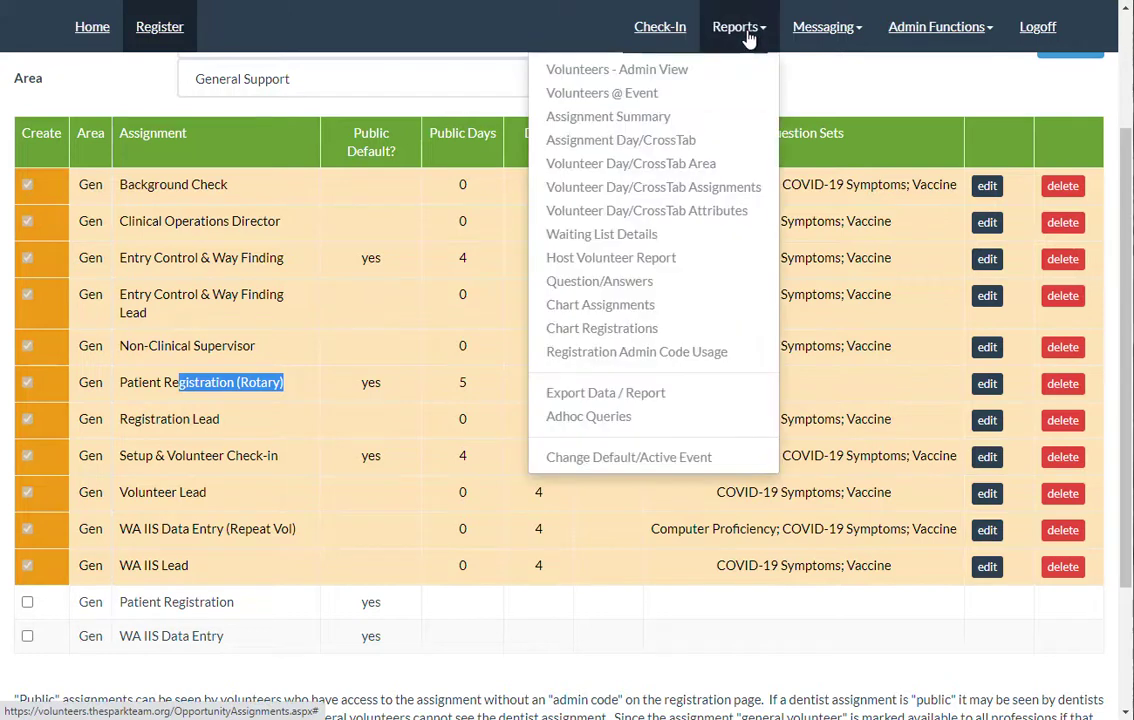
pyautogui.click(680, 70)
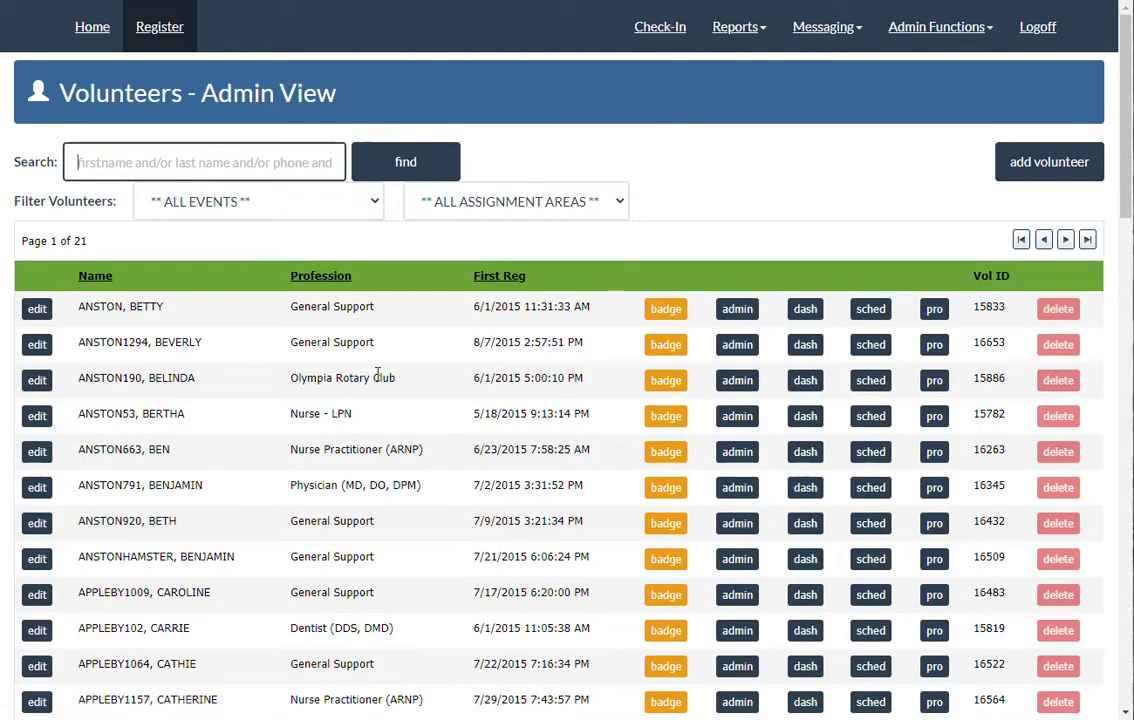
pyautogui.moveTo(391, 380); pyautogui.dragTo(294, 385)
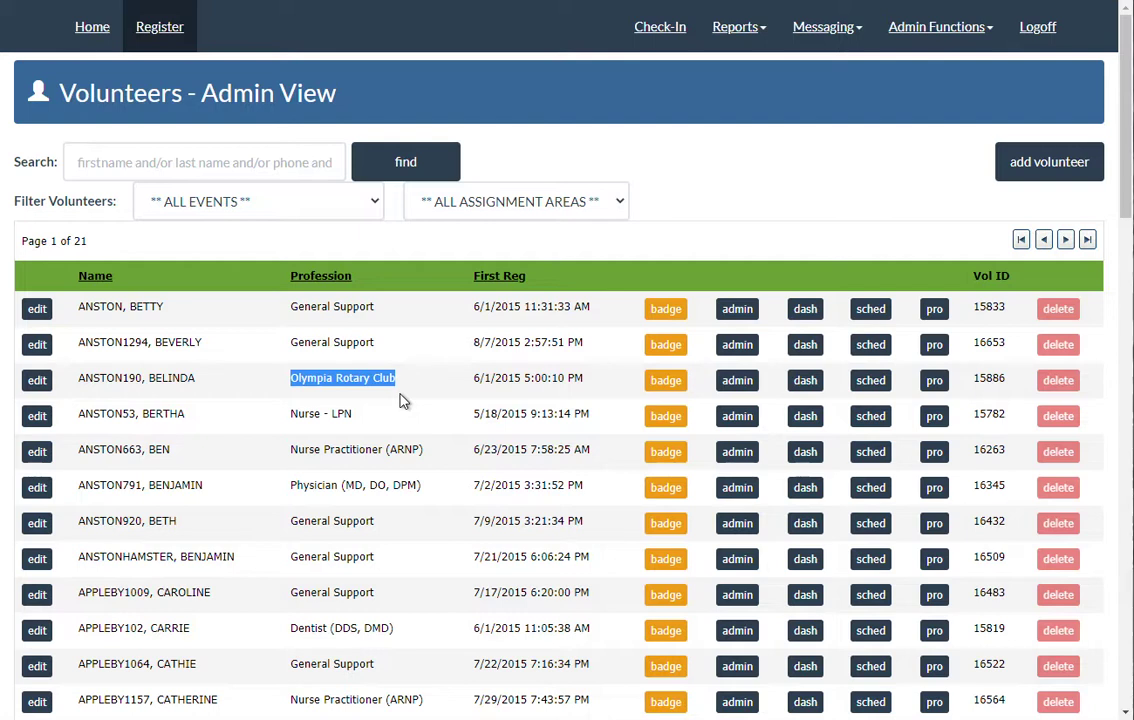
# Open the registration form of the General Support volunteer first registered 8/7/2015 and select the Olympia Stadium Vaccination Clinic event.
pyautogui.click(37, 346)
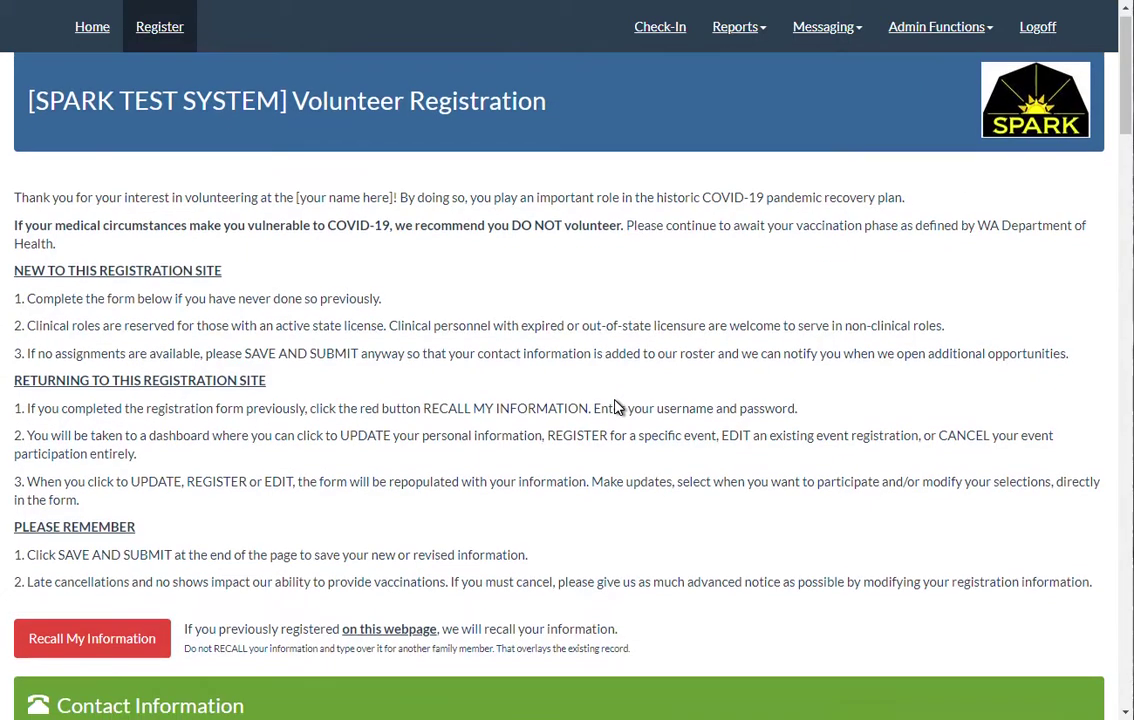
pyautogui.scroll(-12, 617, 407)
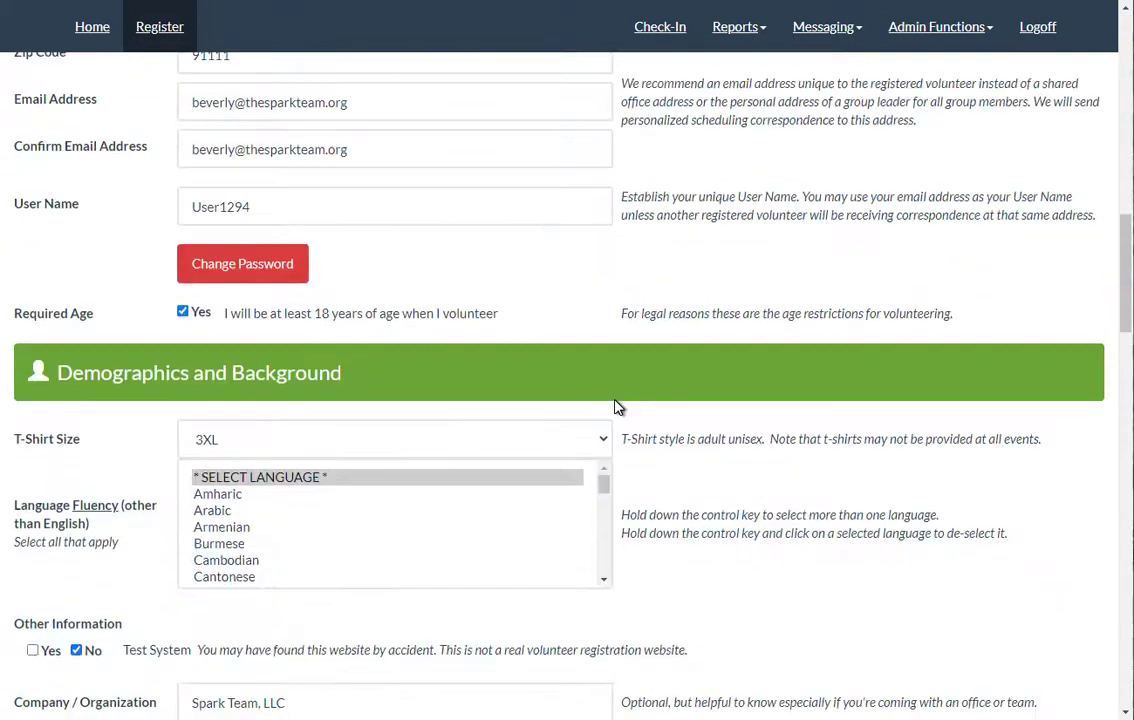
pyautogui.scroll(-5, 835, 427)
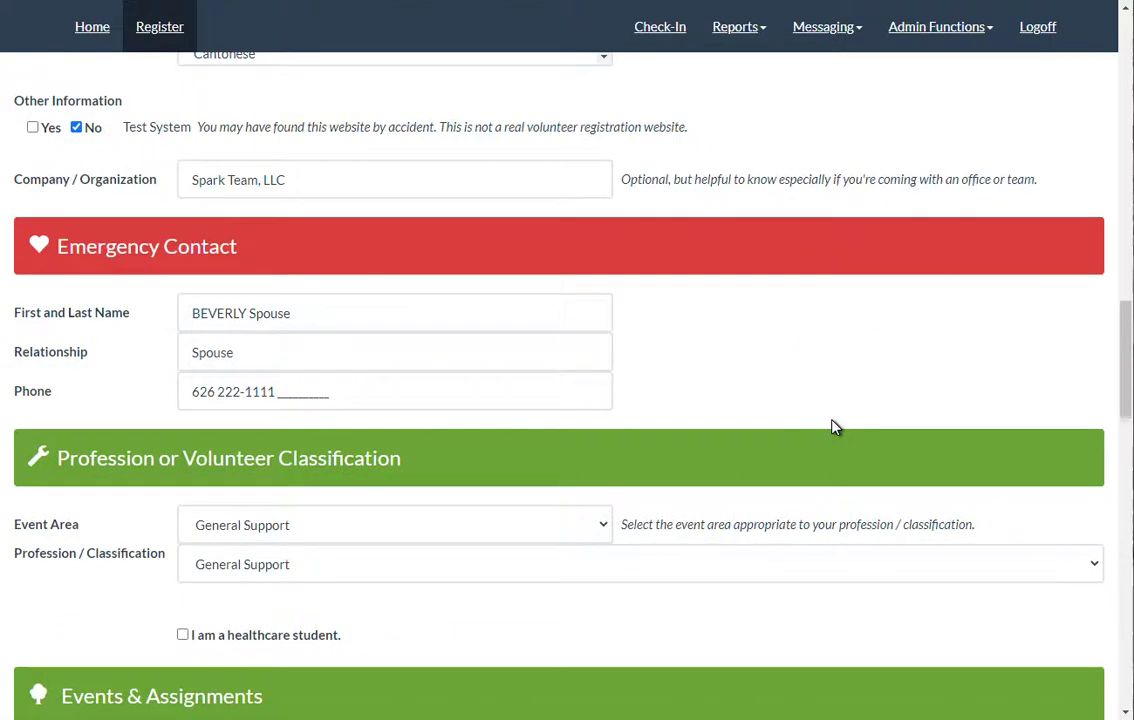
pyautogui.scroll(-5, 835, 427)
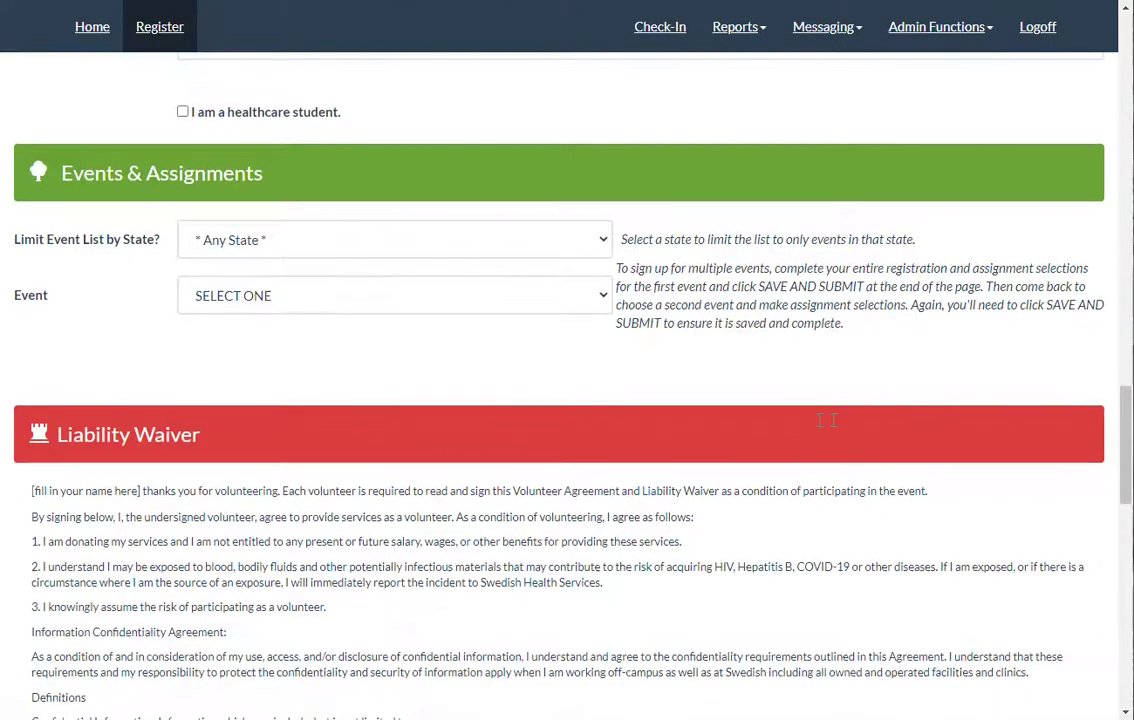
pyautogui.click(256, 296)
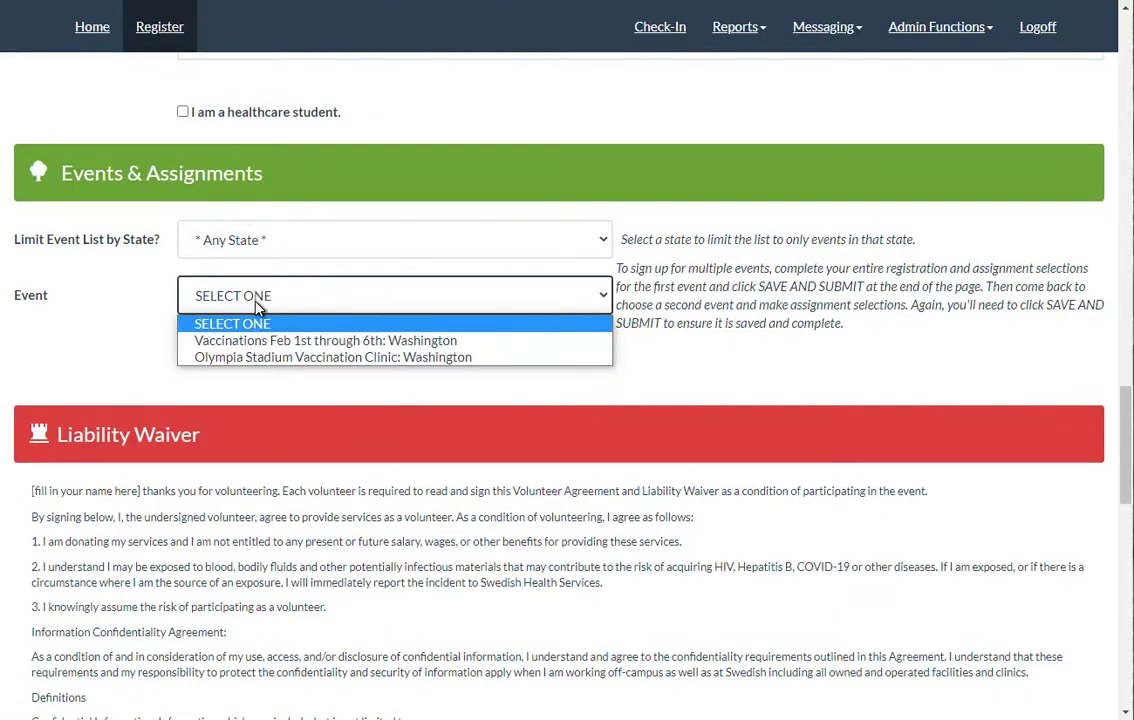
pyautogui.click(263, 357)
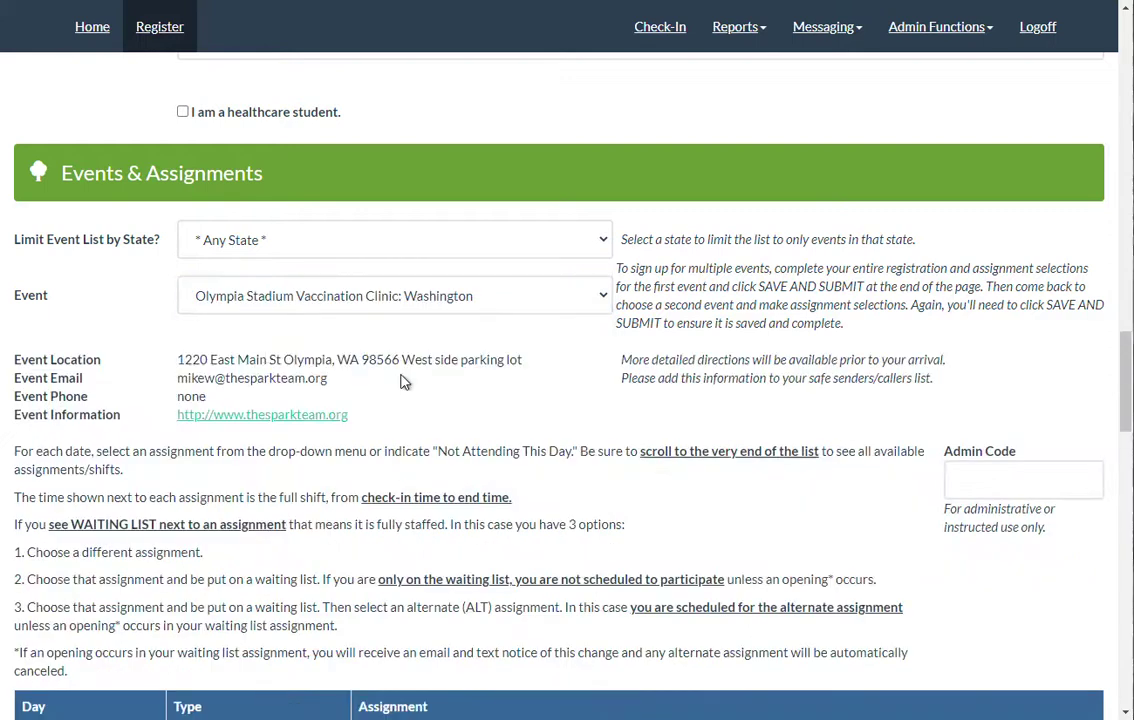
# Review which clinic assignments are offered to the General Support profession on Wed Feb 3 and Sat Feb 6.
pyautogui.scroll(-3, 800, 380)
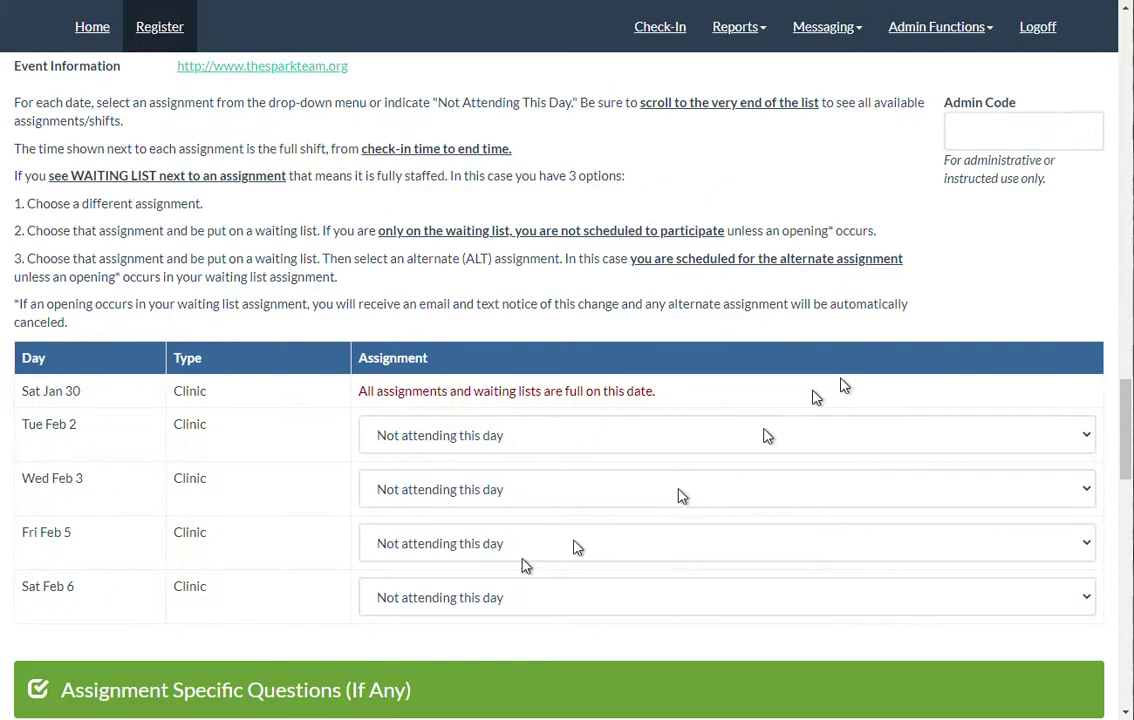
pyautogui.click(468, 494)
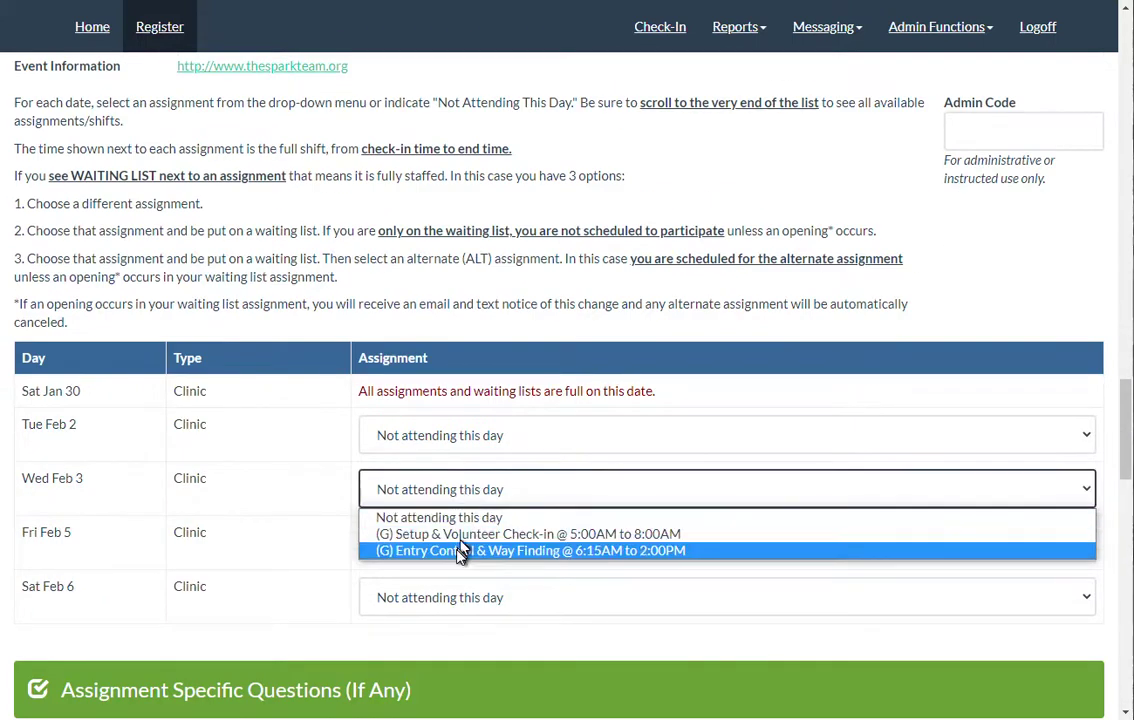
pyautogui.click(438, 598)
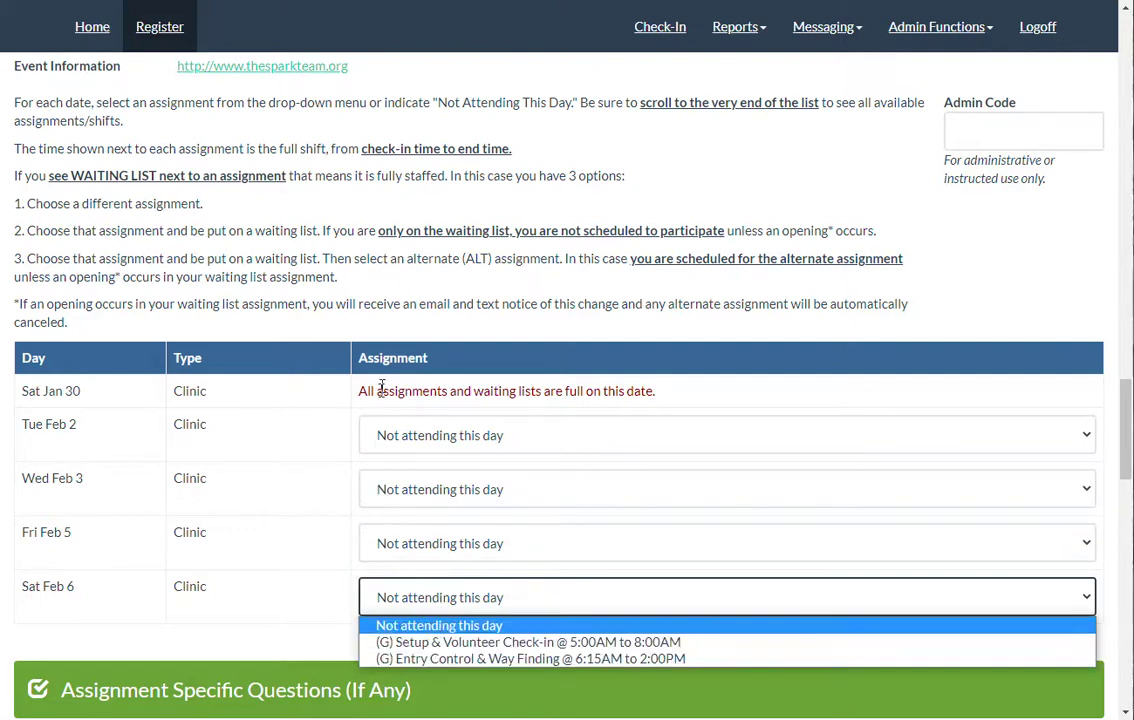
pyautogui.click(326, 277)
pyautogui.scroll(4, 326, 277)
pyautogui.scroll(2, 326, 277)
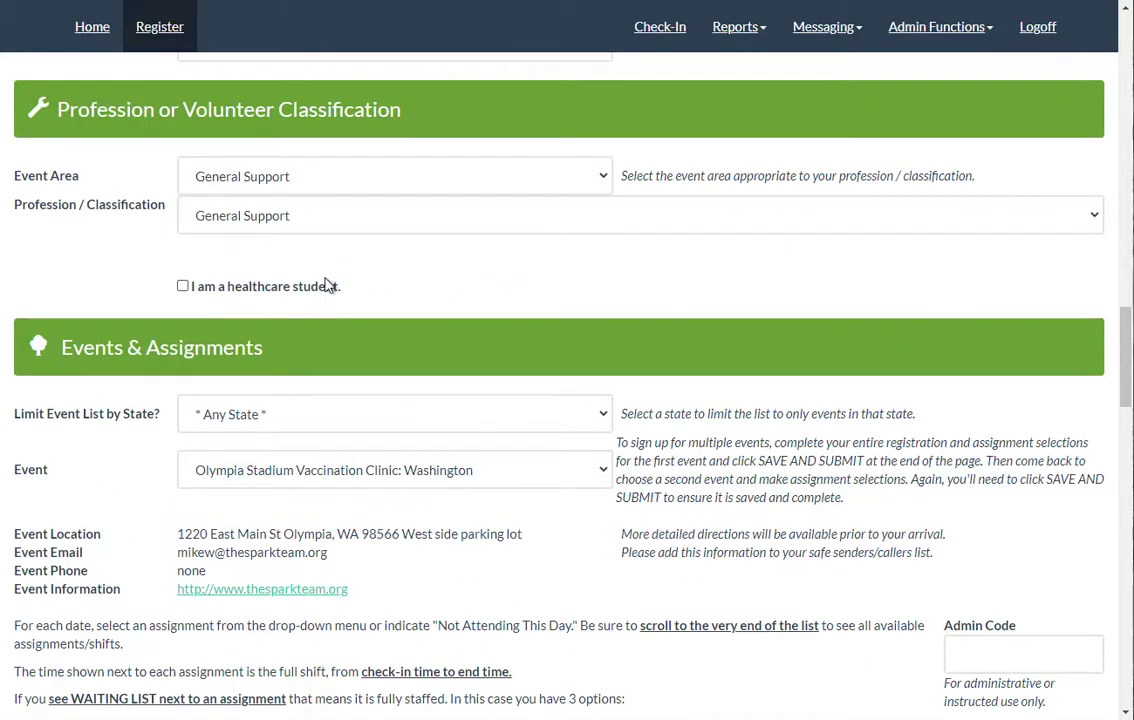
# Change the volunteer's profession to Olympia Rotary Club and submit the profession's access code.
pyautogui.click(320, 221)
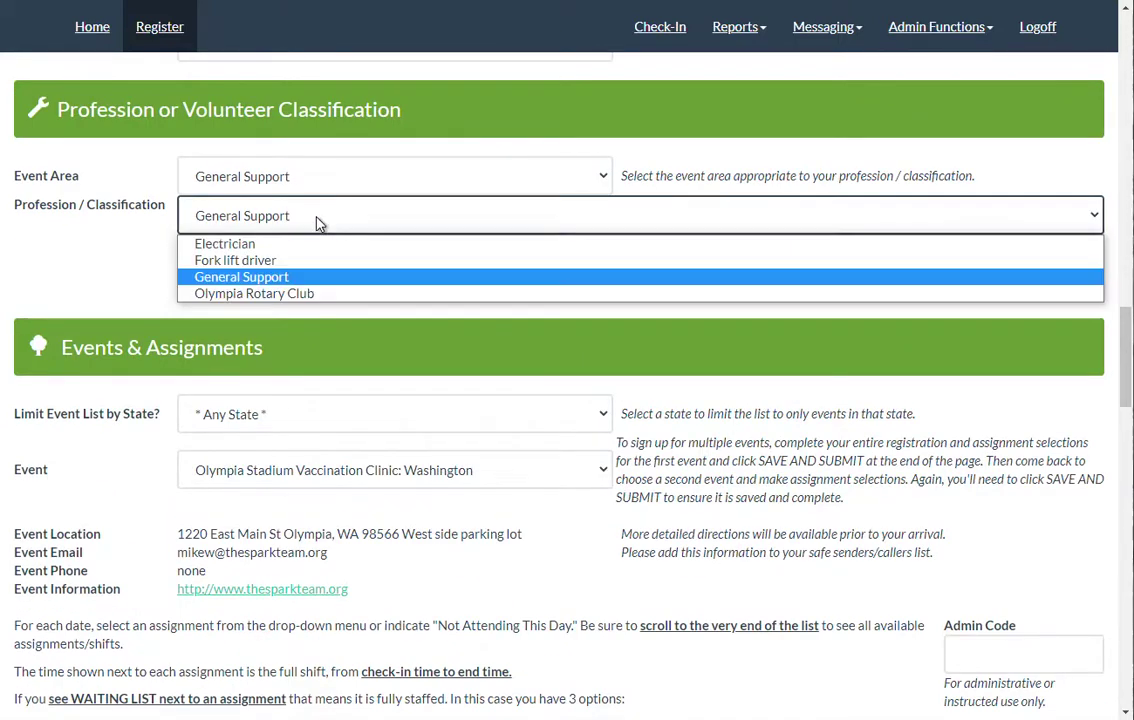
pyautogui.click(312, 294)
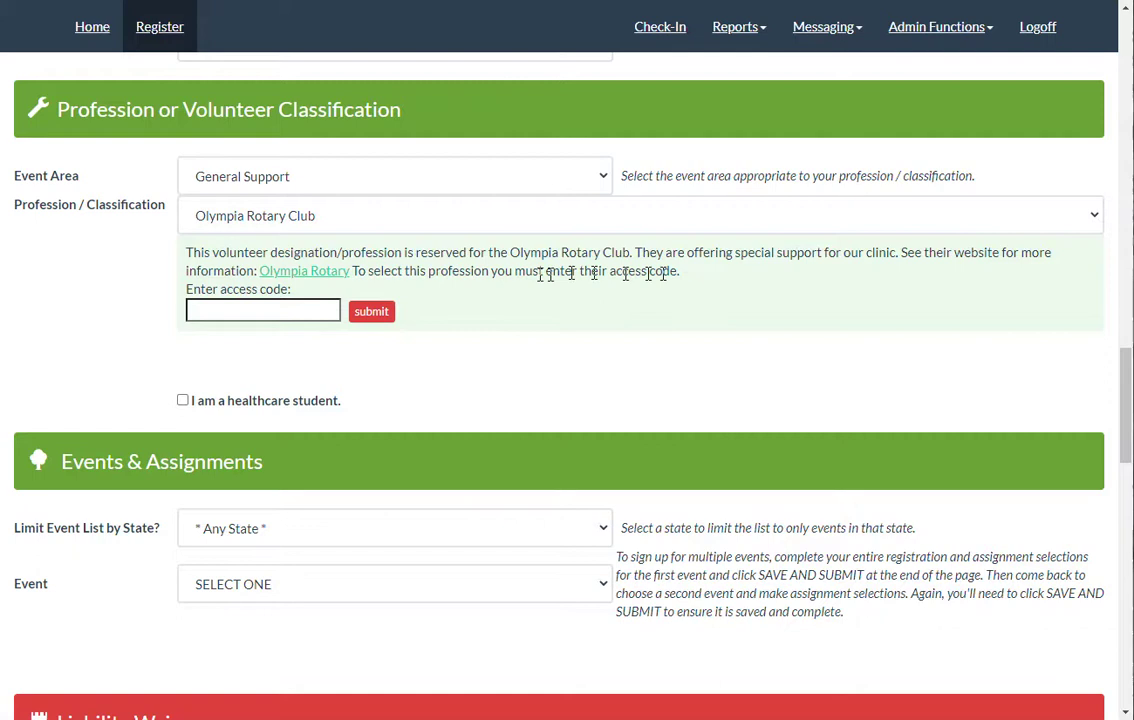
pyautogui.click(255, 312)
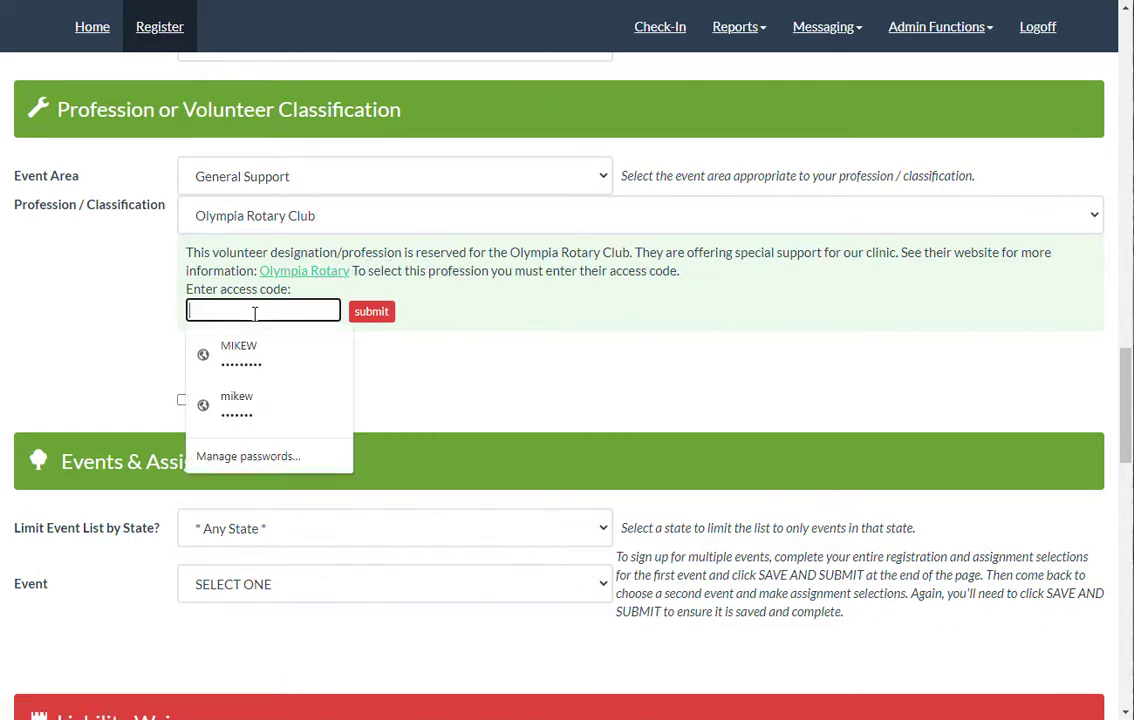
pyautogui.click(501, 392)
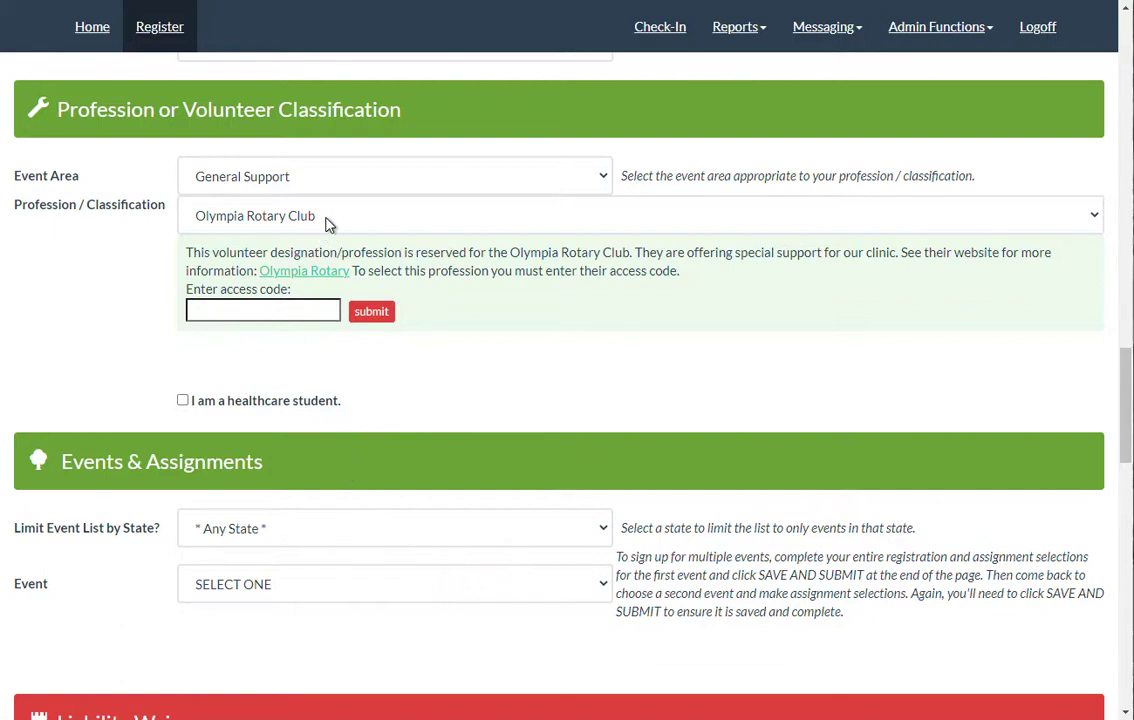
pyautogui.click(235, 311)
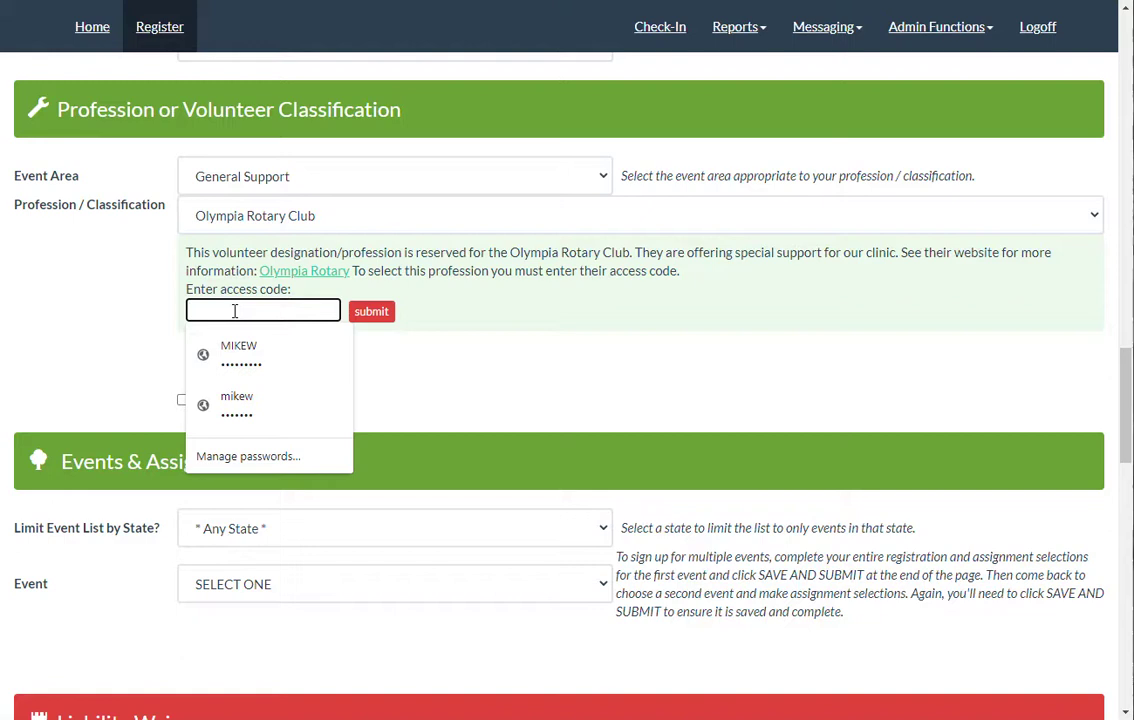
pyautogui.write('o')
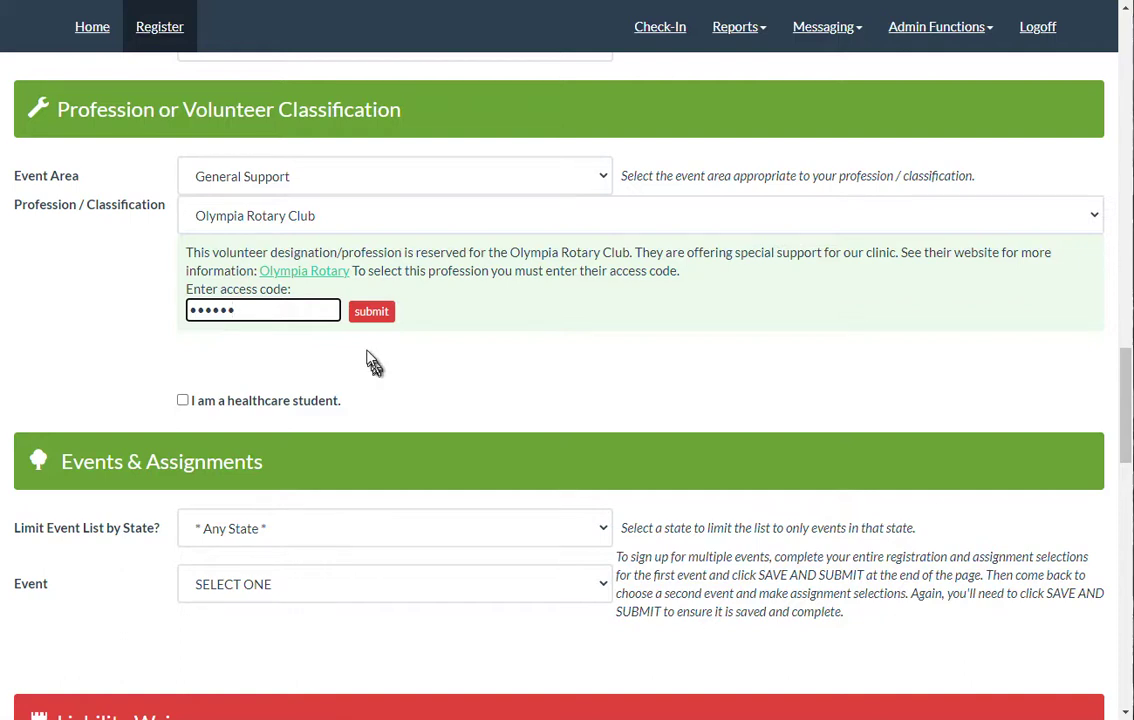
pyautogui.click(370, 313)
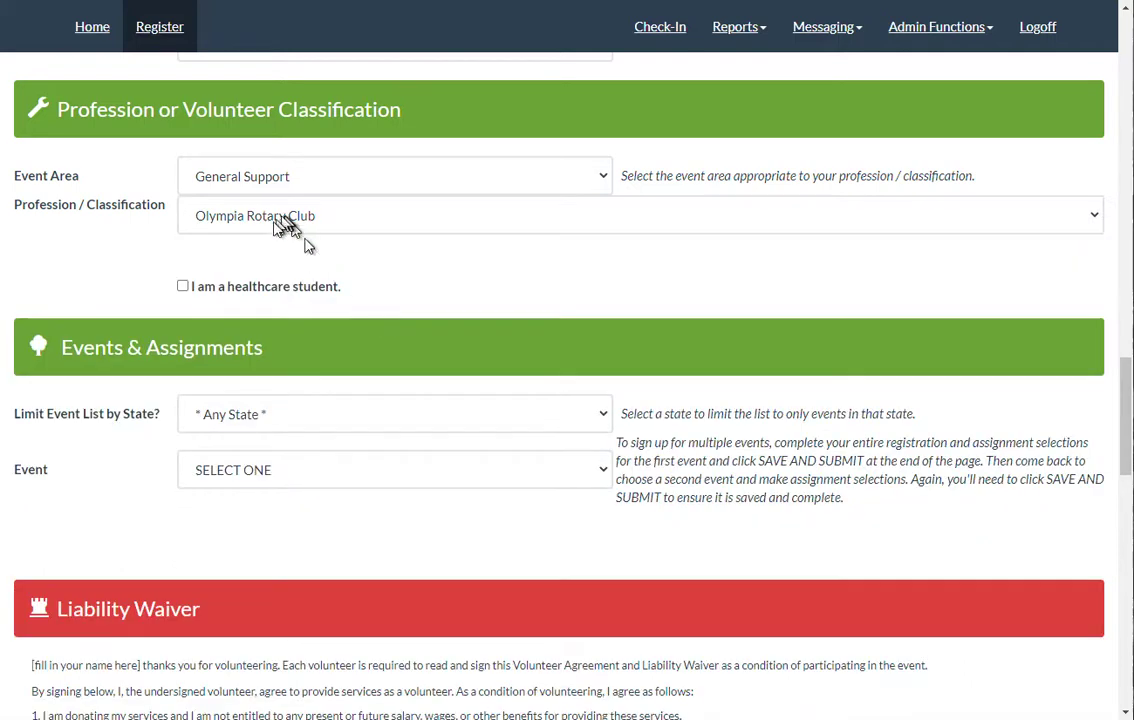
# Select the Olympia Stadium Vaccination Clinic event and choose Patient Registration (Rotary) @ 5:30AM to 6:00PM for Tue Feb 2 and Wed Feb 3.
pyautogui.click(248, 477)
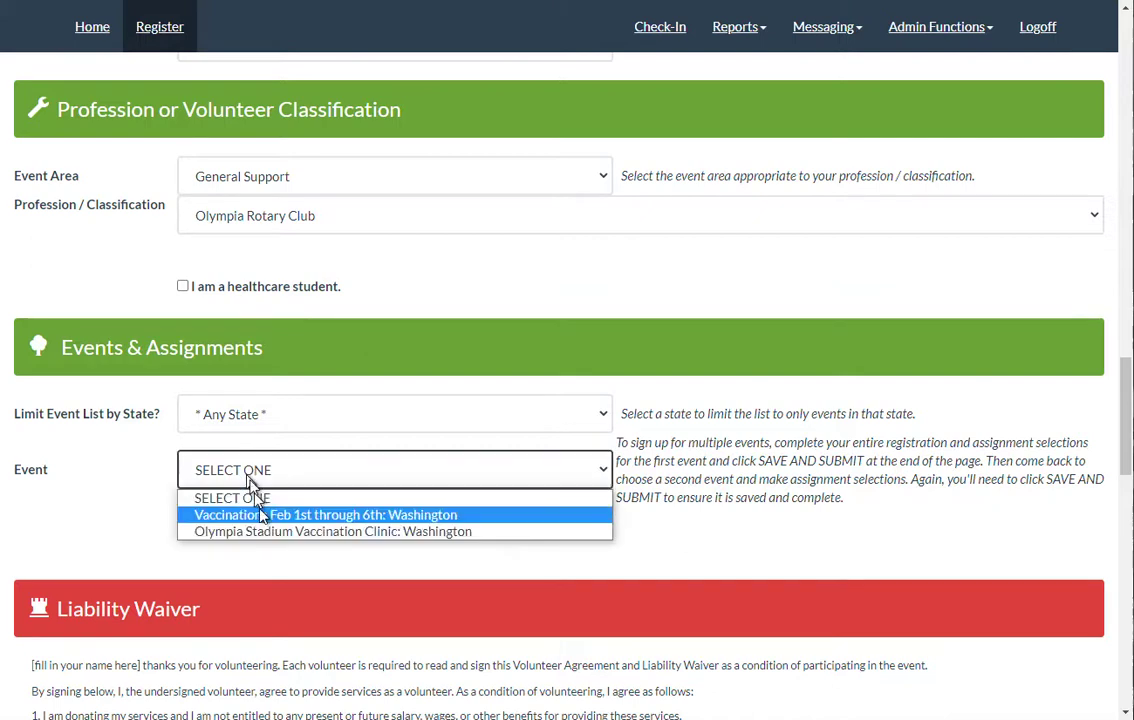
pyautogui.click(266, 532)
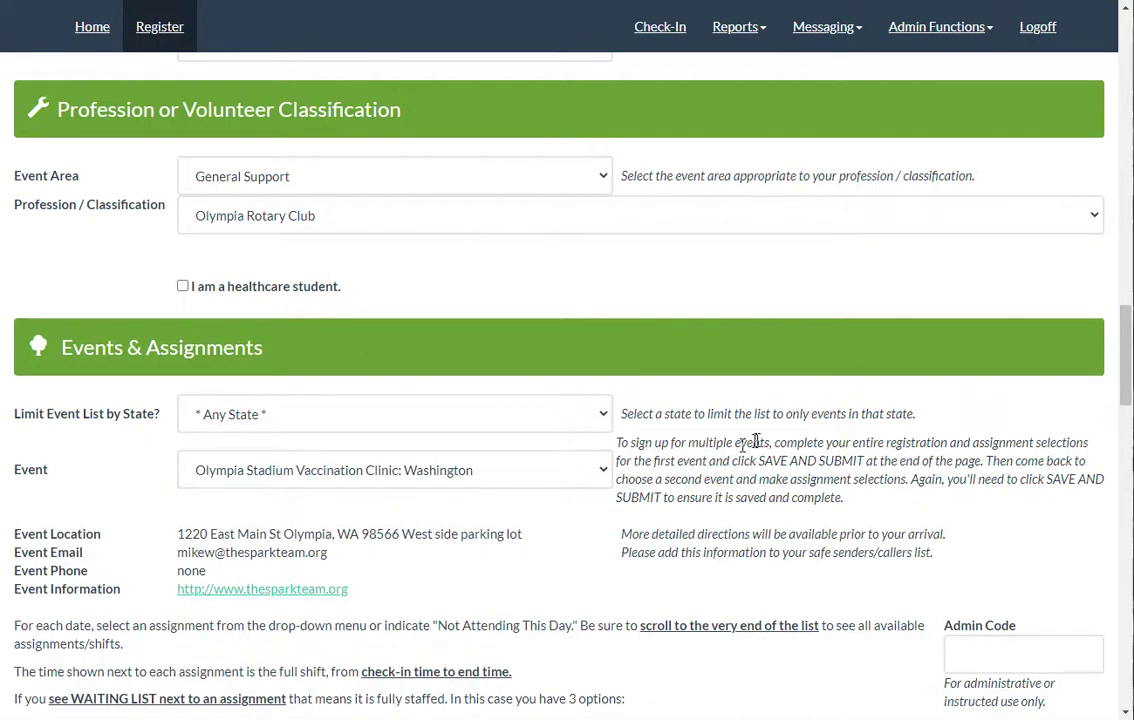
pyautogui.scroll(-5, 756, 441)
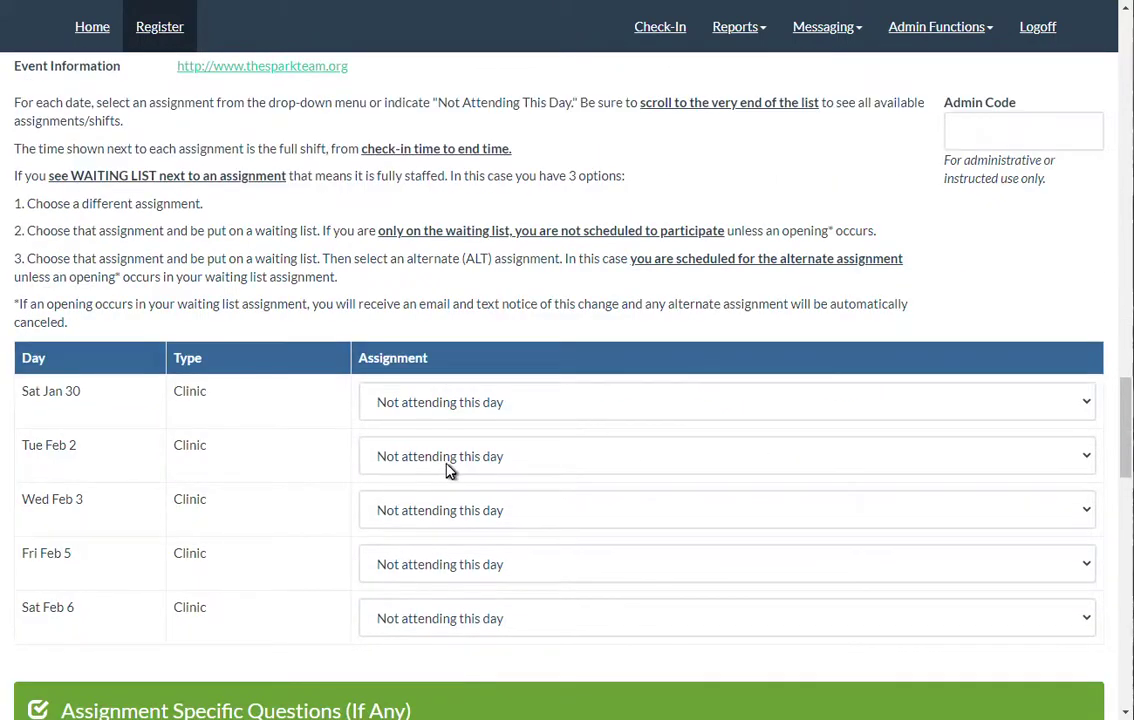
pyautogui.click(449, 471)
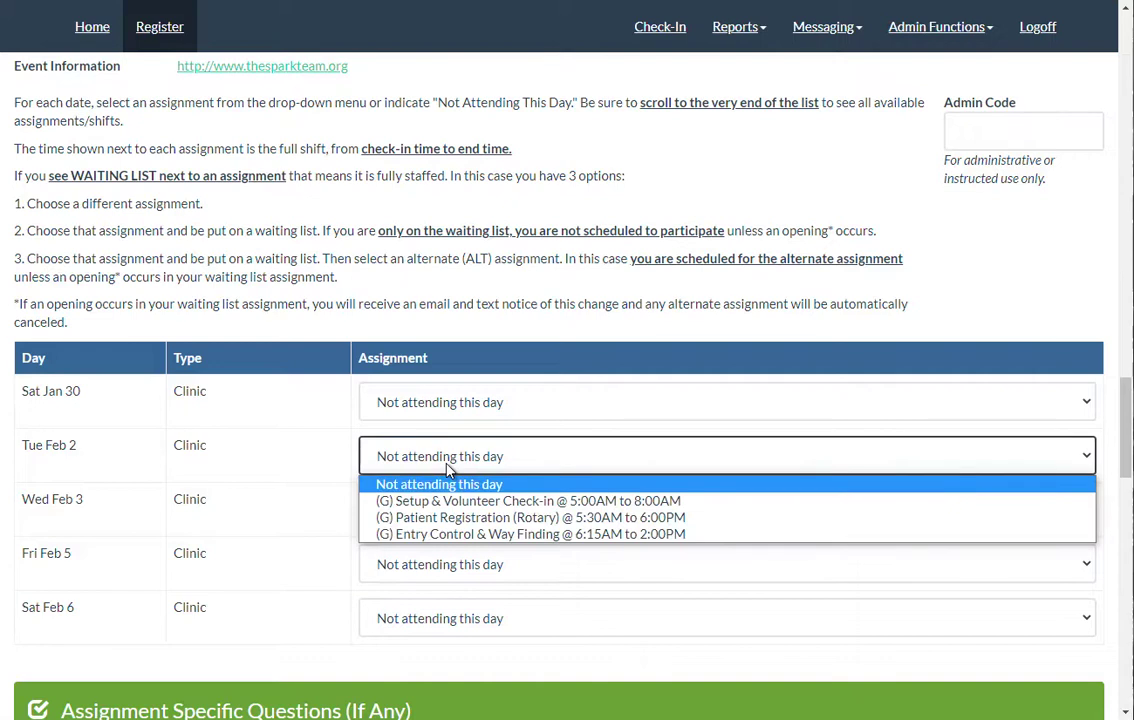
pyautogui.click(455, 517)
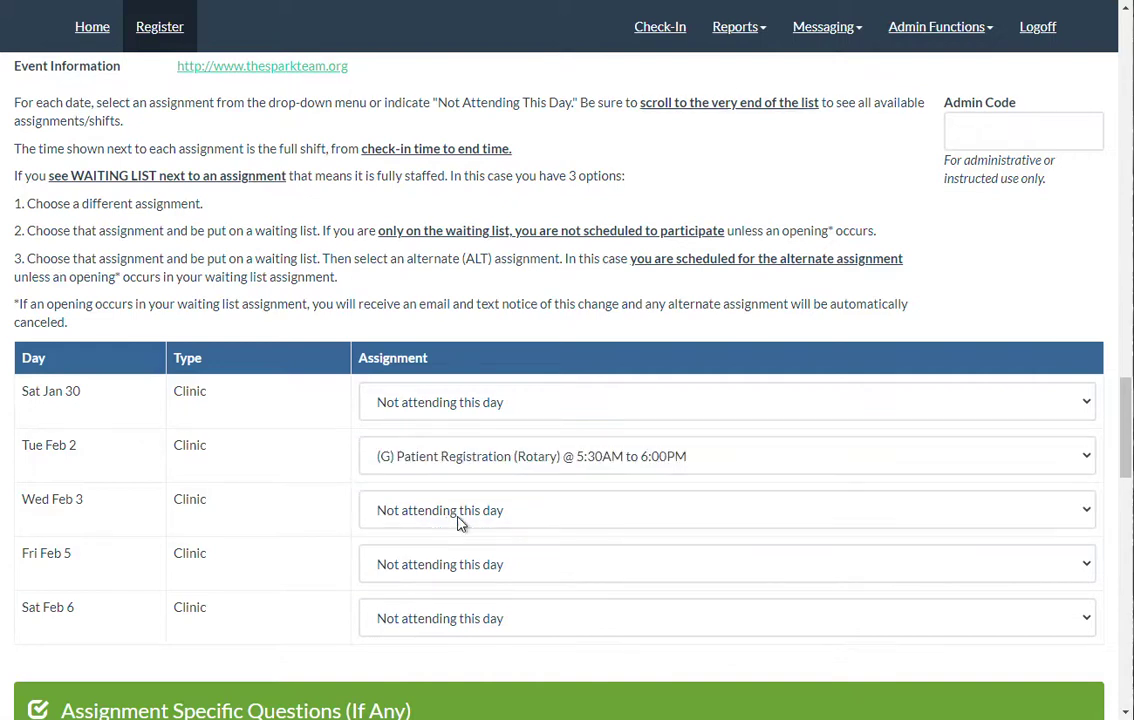
pyautogui.click(469, 508)
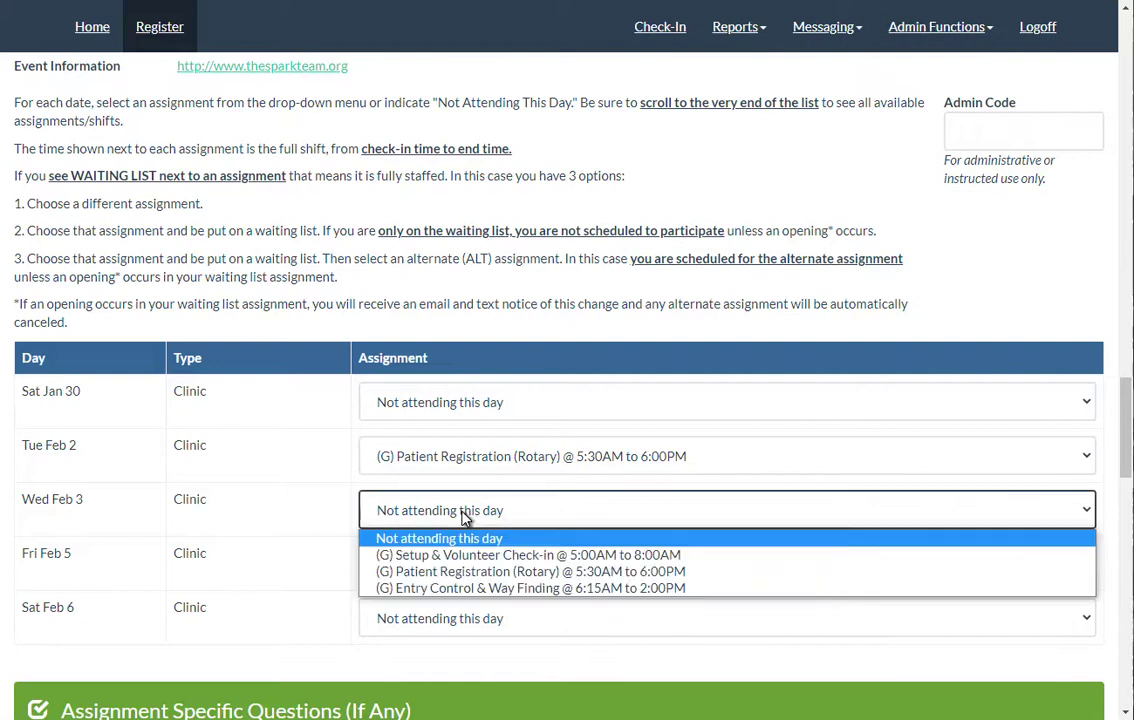
pyautogui.click(469, 573)
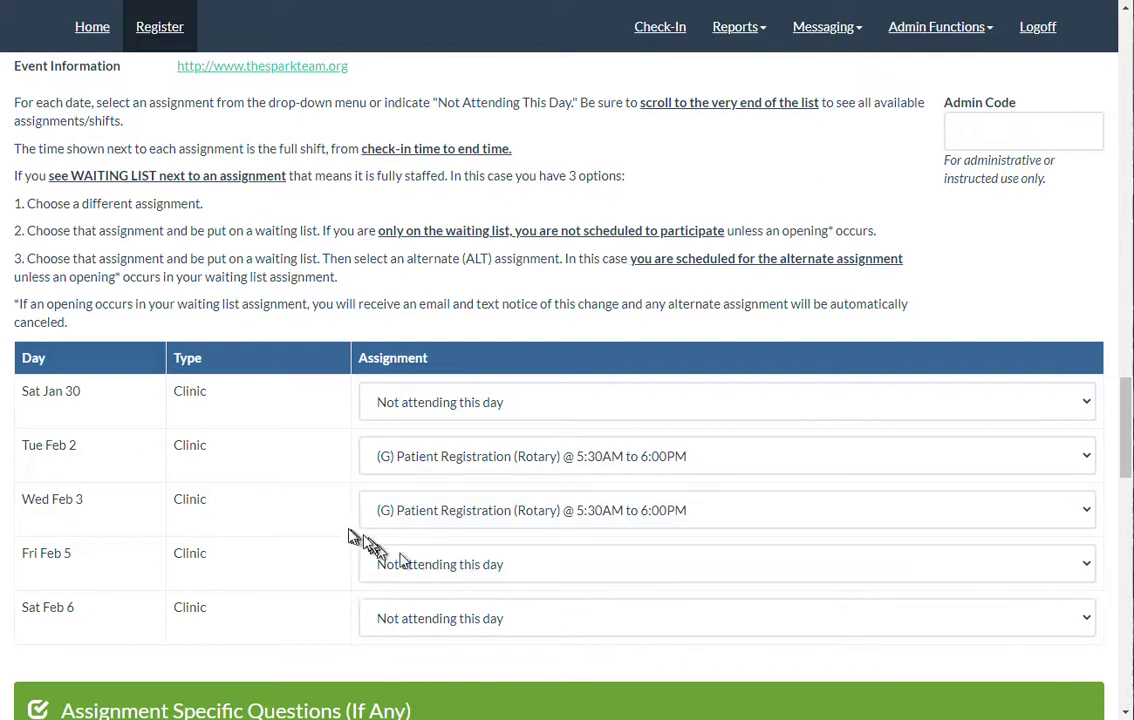